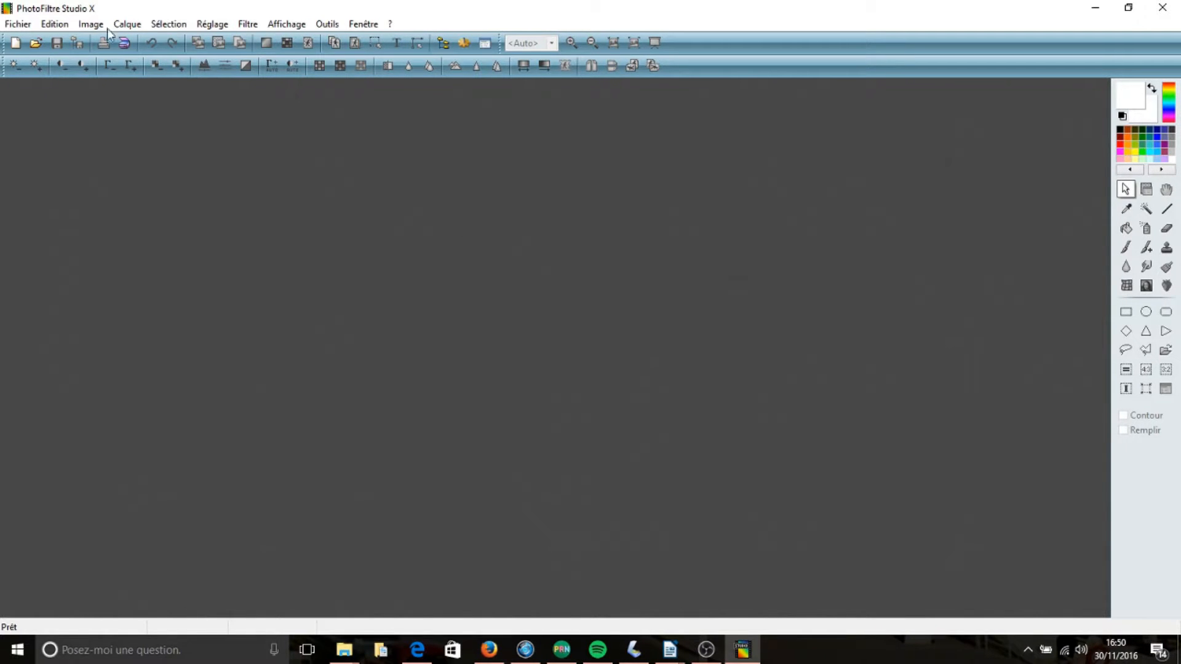
- Create a blank A4 landscape image at 200 pixels per inch and add the text "eau" in bold Sylfaen, size 300
left_click(16, 45)
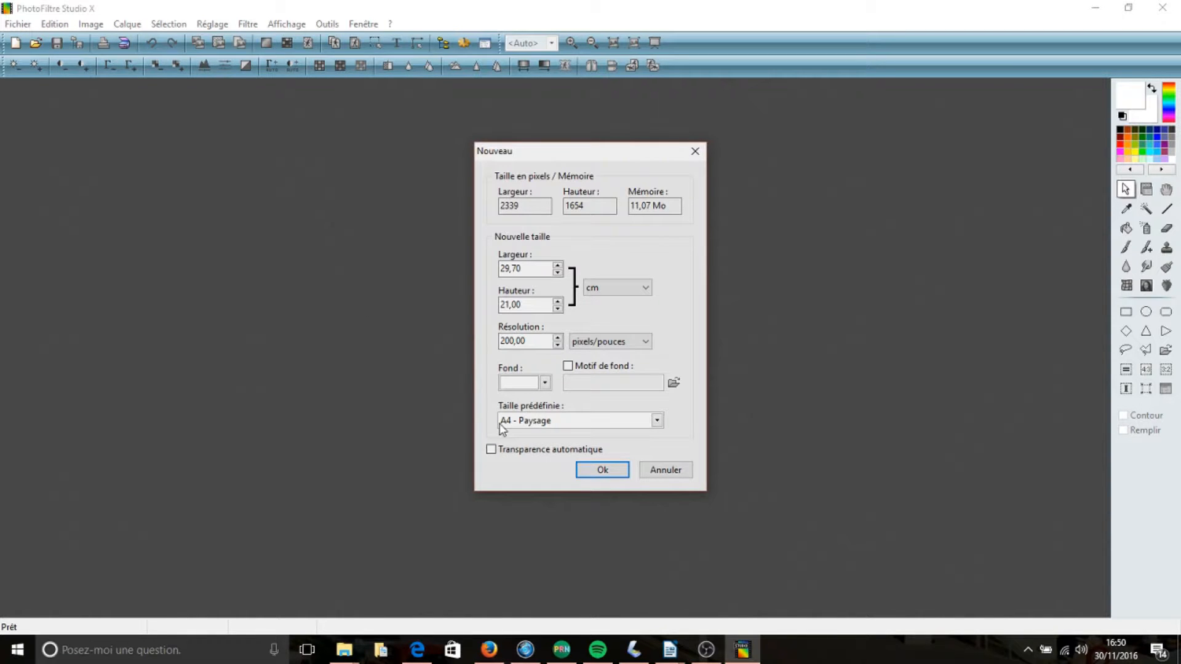
left_click(603, 470)
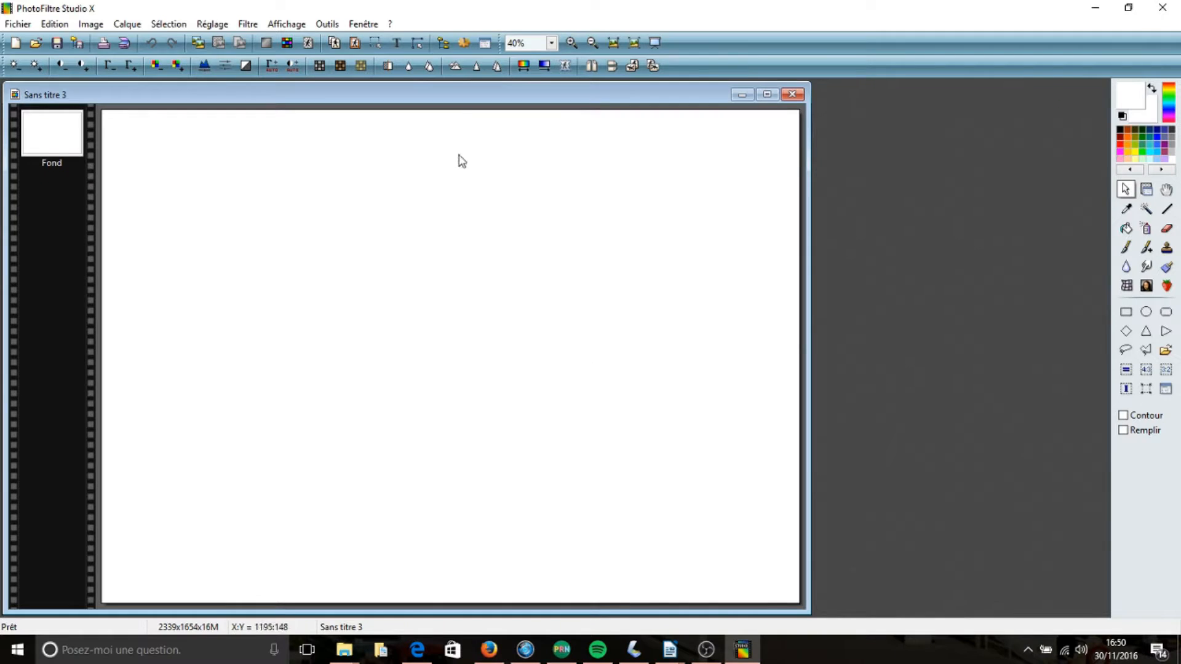
left_click(397, 43)
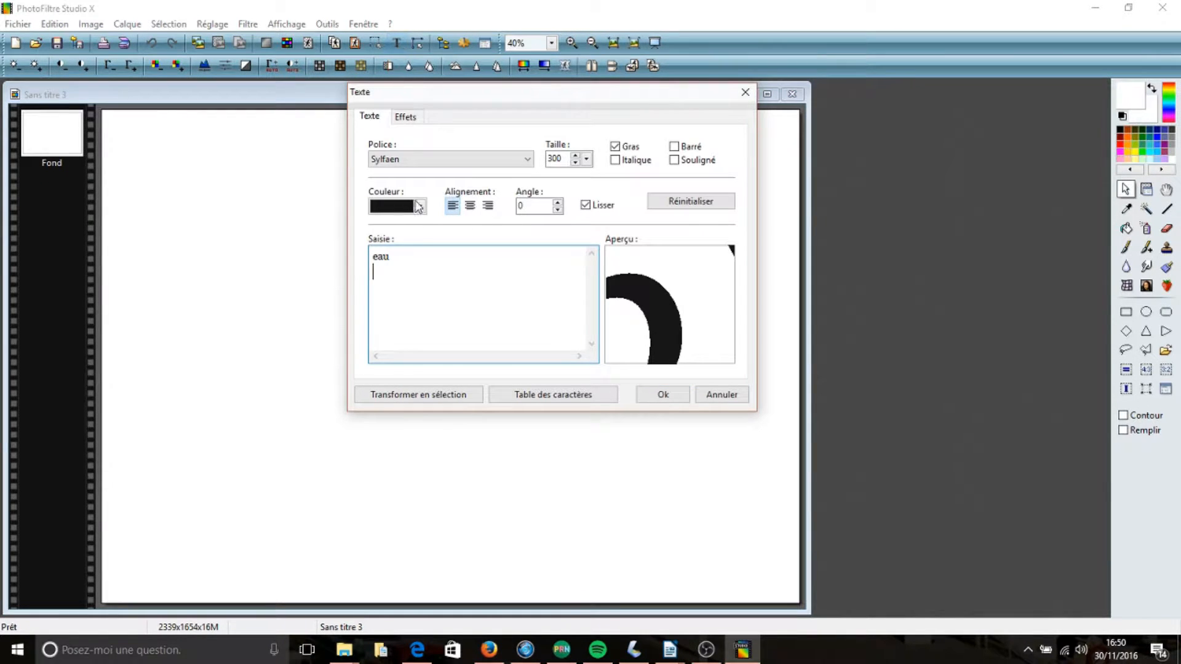
left_click_drag(393, 254, 352, 261)
type("ea")
left_click(660, 396)
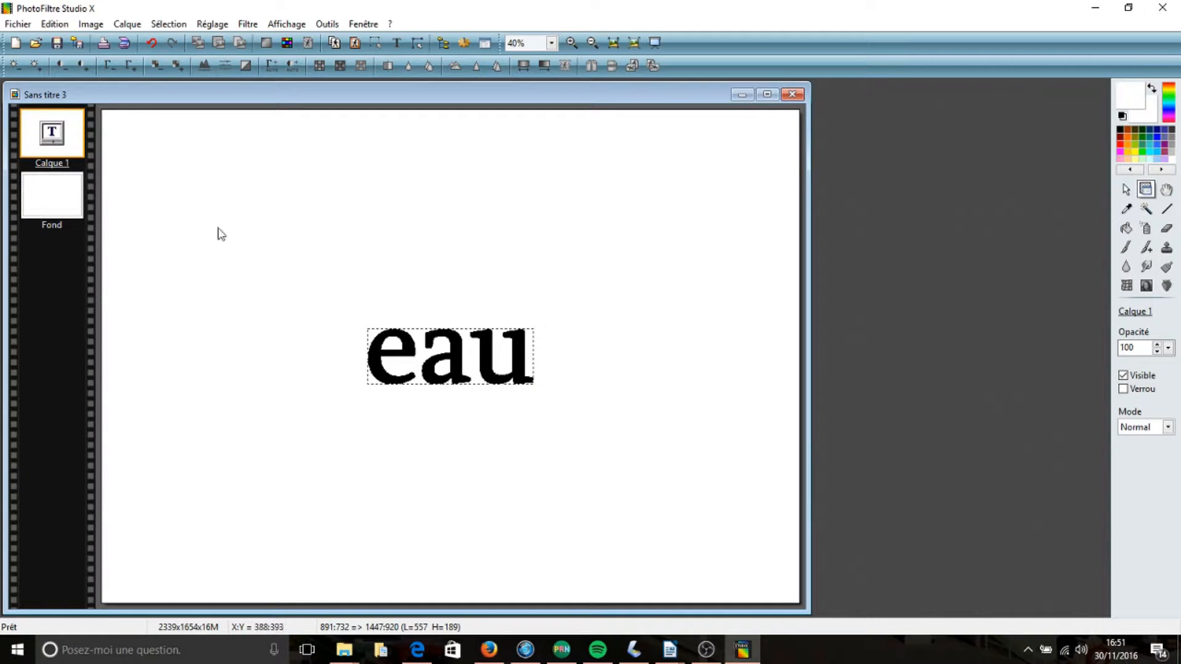
- Change the font of the "eau" text layer to Times New Roman CE
double_click(68, 143)
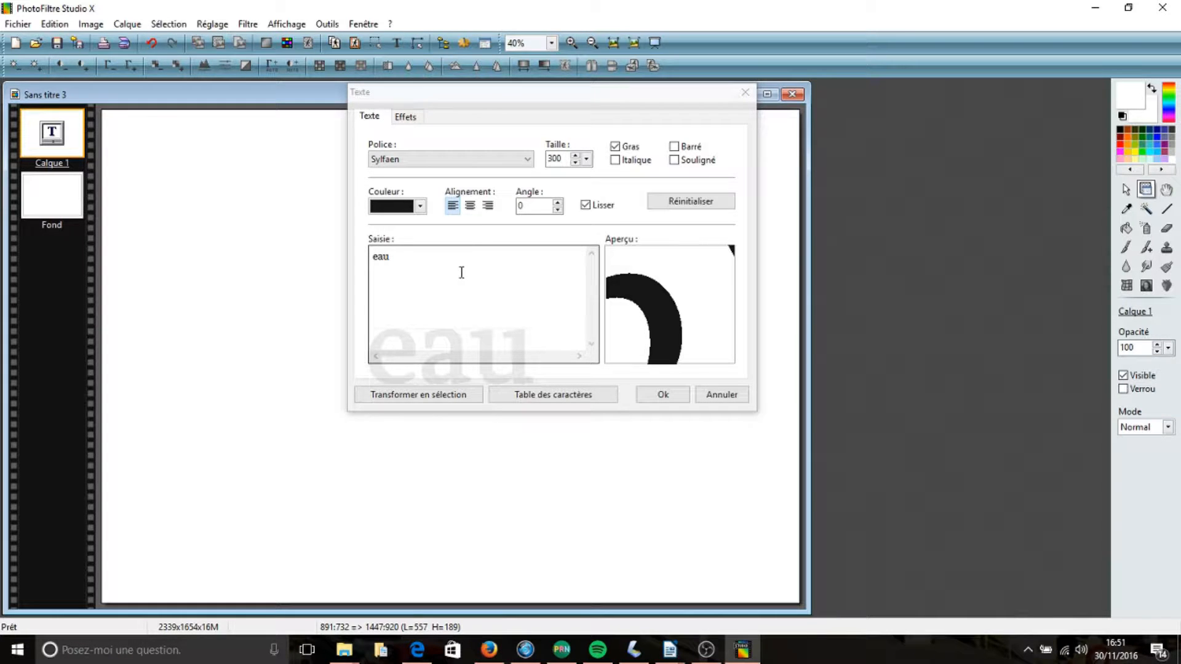
left_click(472, 162)
left_click(467, 175)
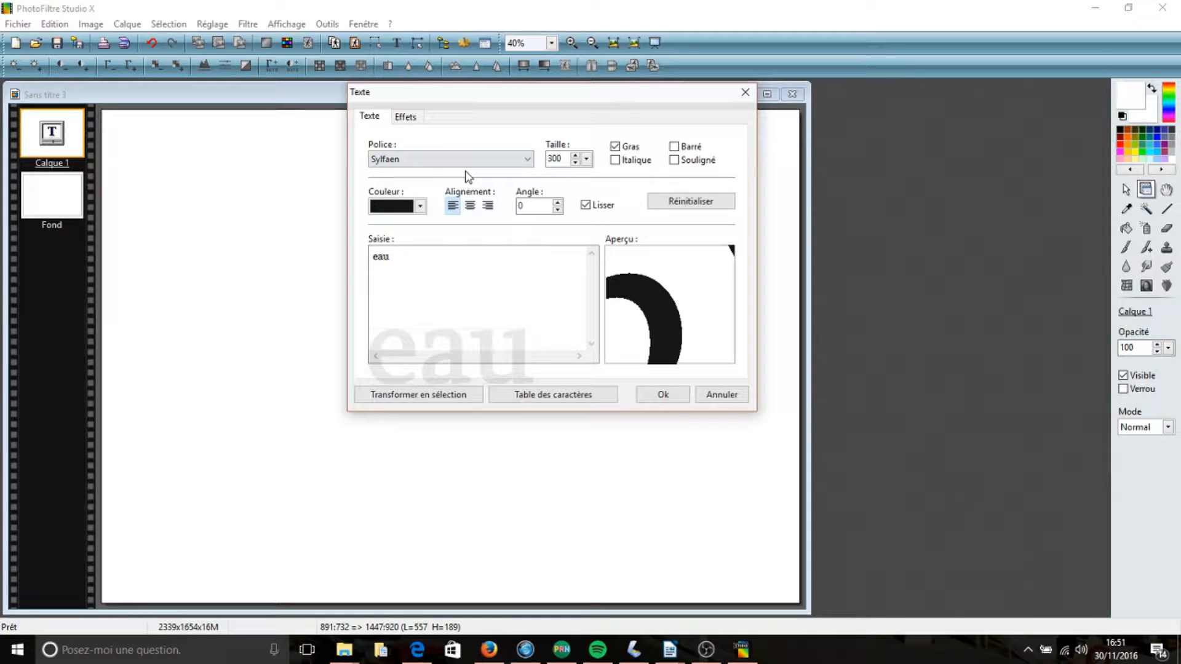
key("Down")
key("Down")
key("Down")
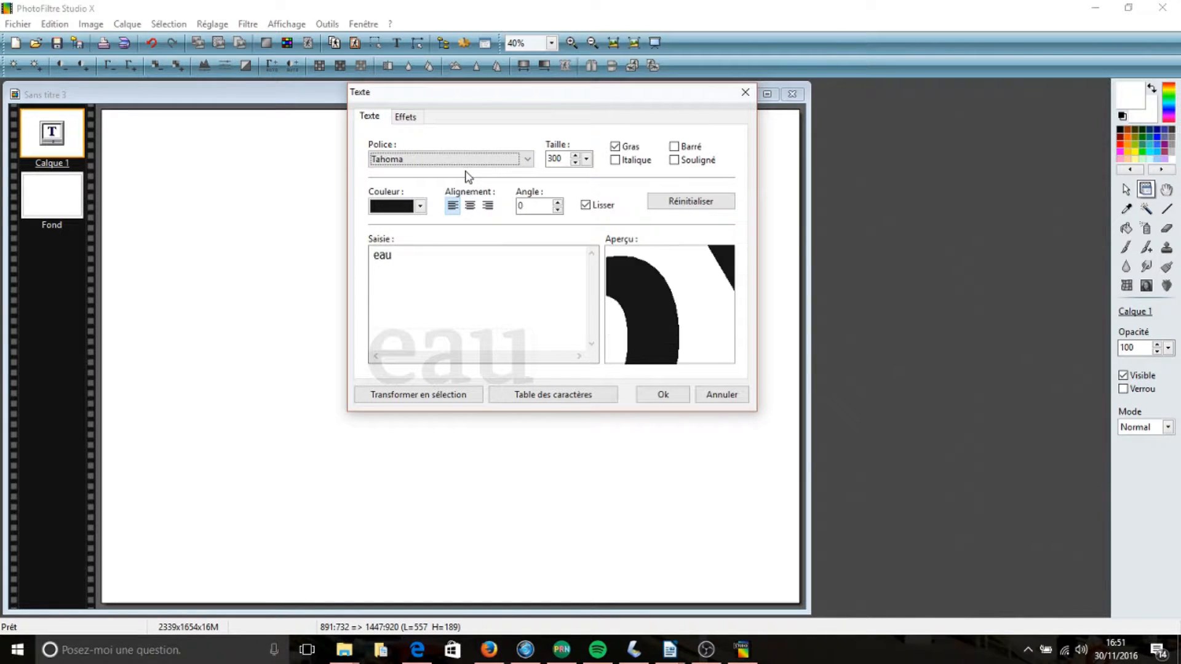
key("Down")
key("Down")
key("Down")
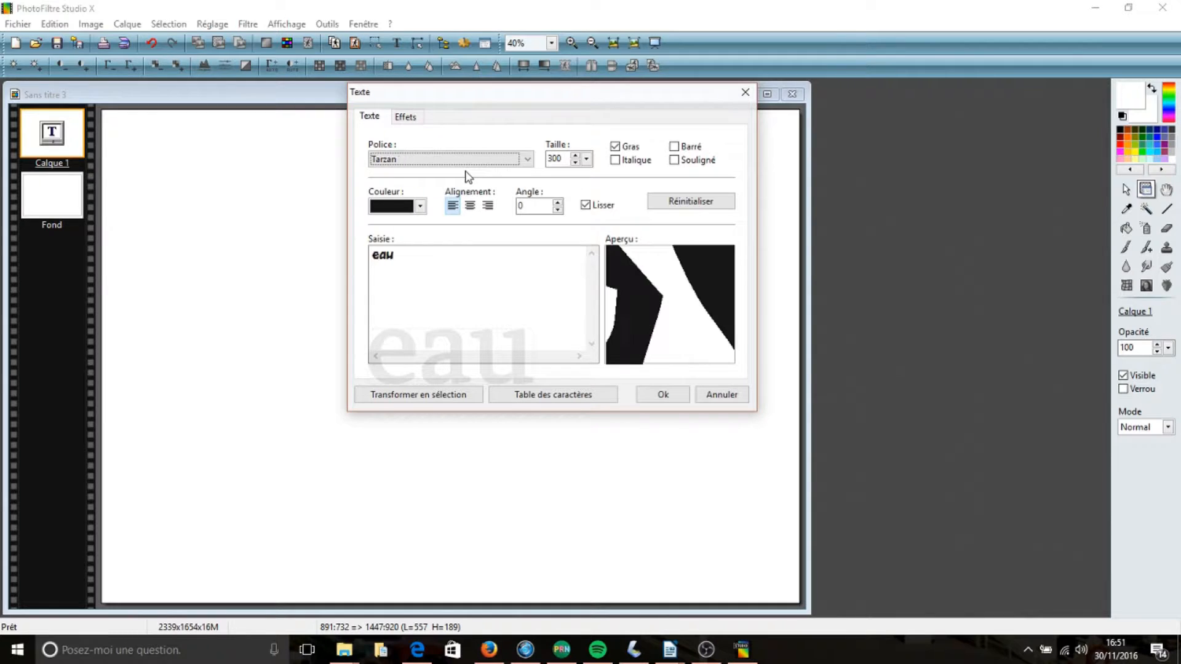
key("Down")
key("Down")
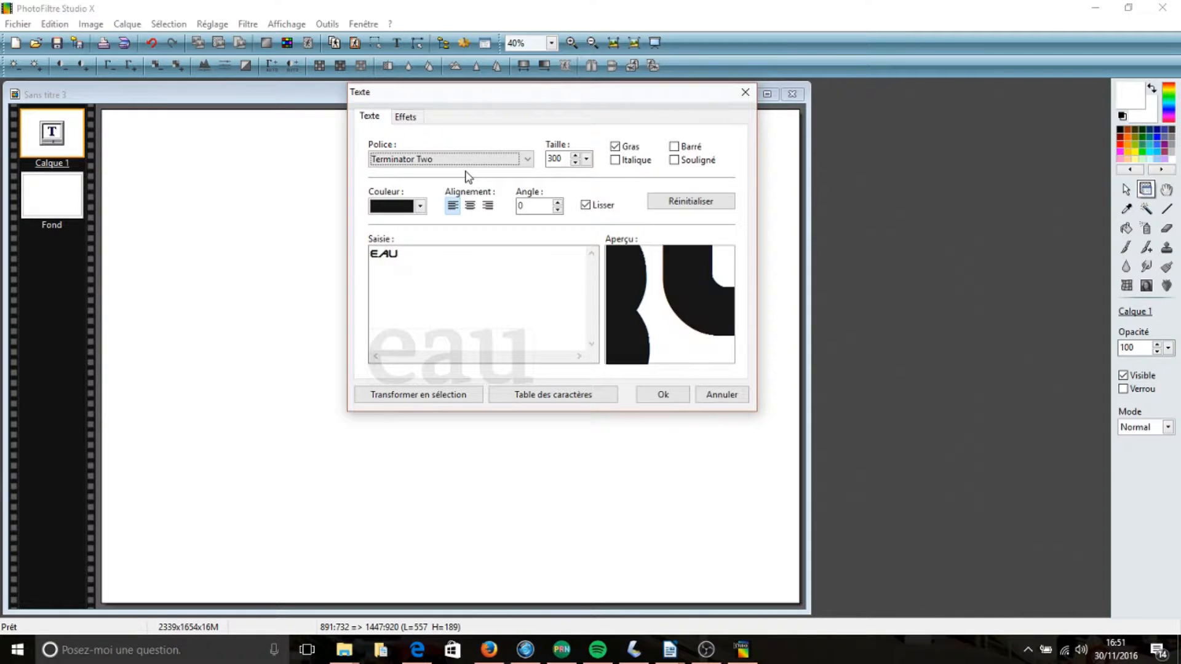
key("Down")
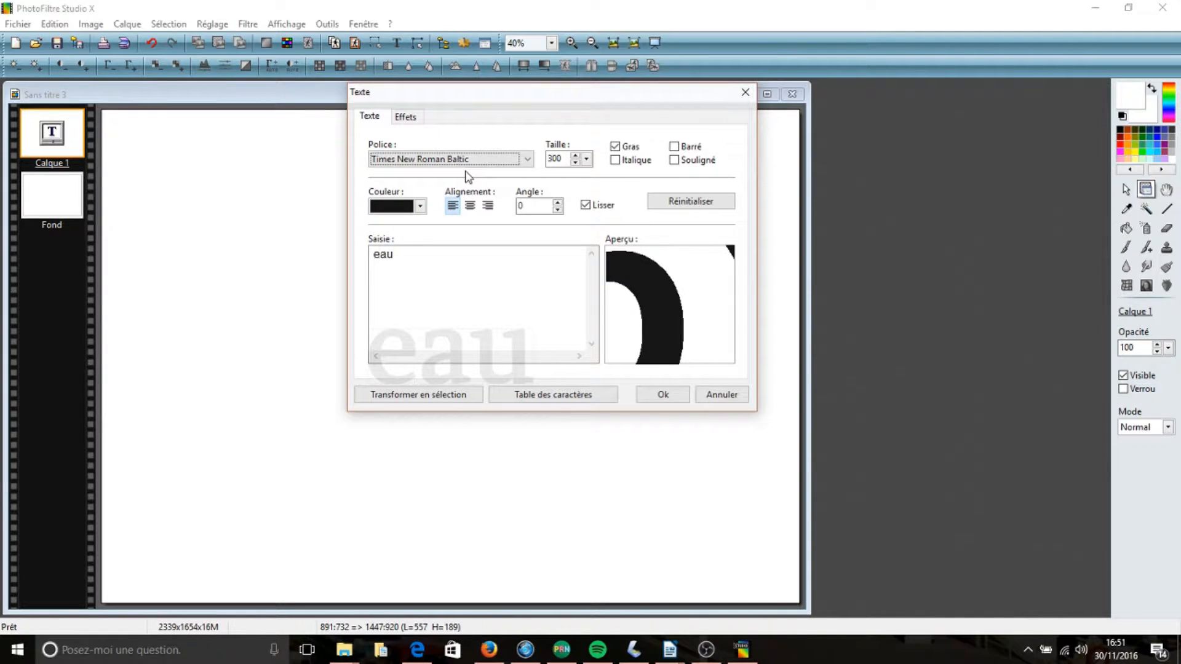
key("Down")
left_click(642, 392)
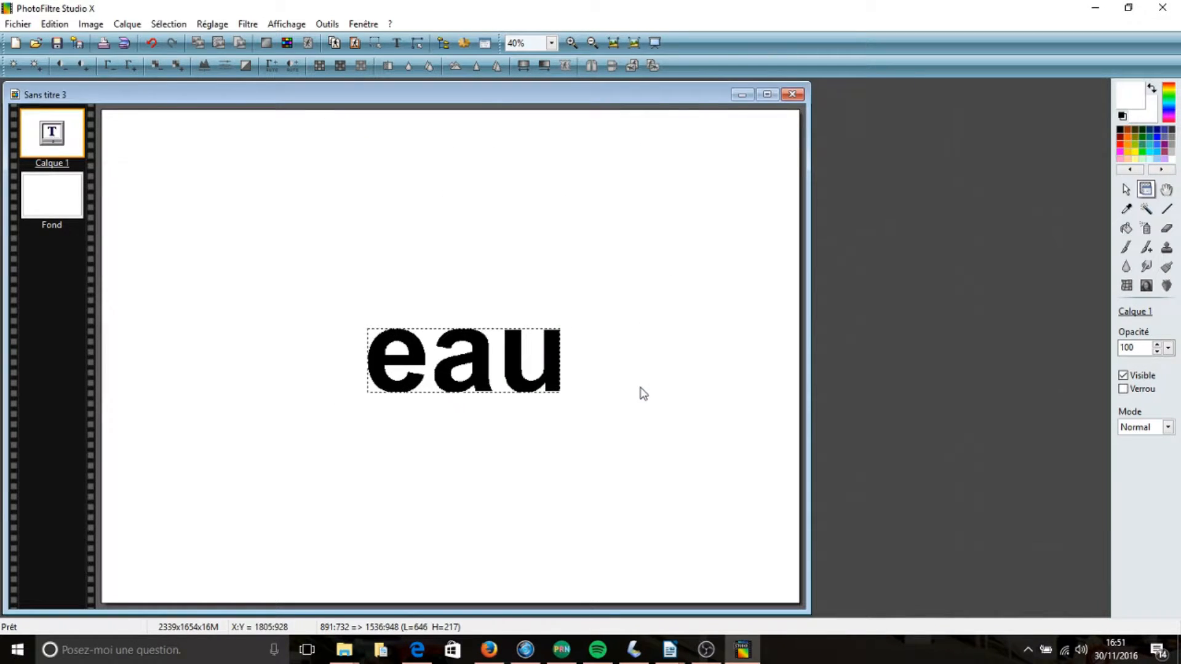
- Recolour the "eau" text red
double_click(483, 344)
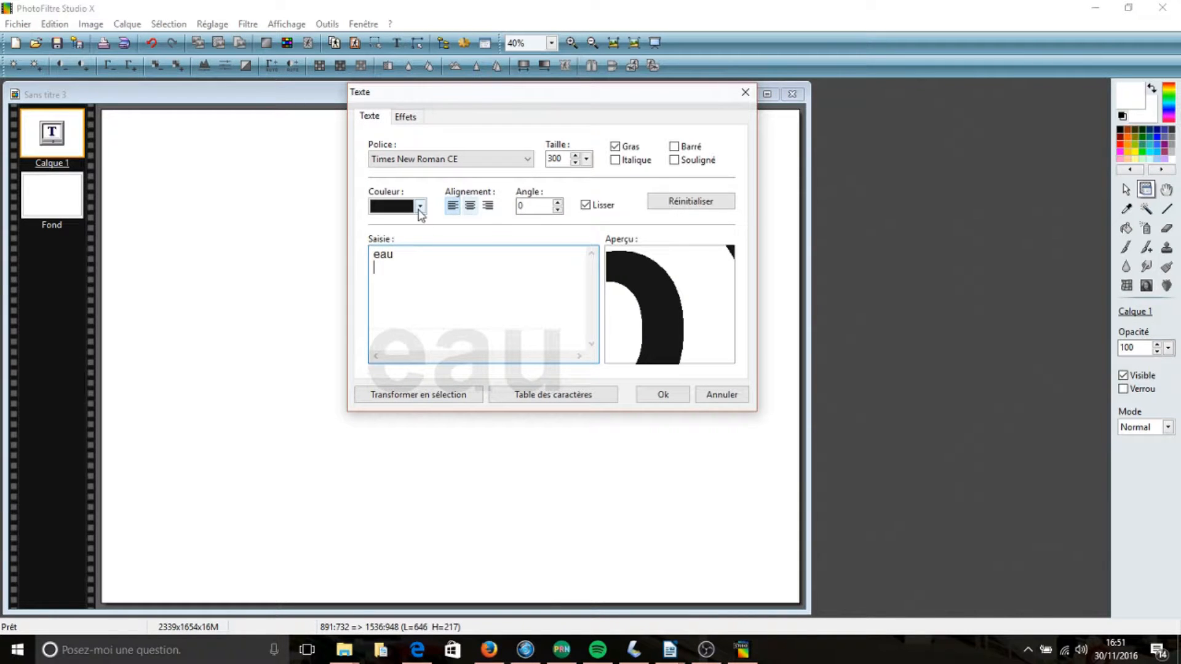
left_click(420, 207)
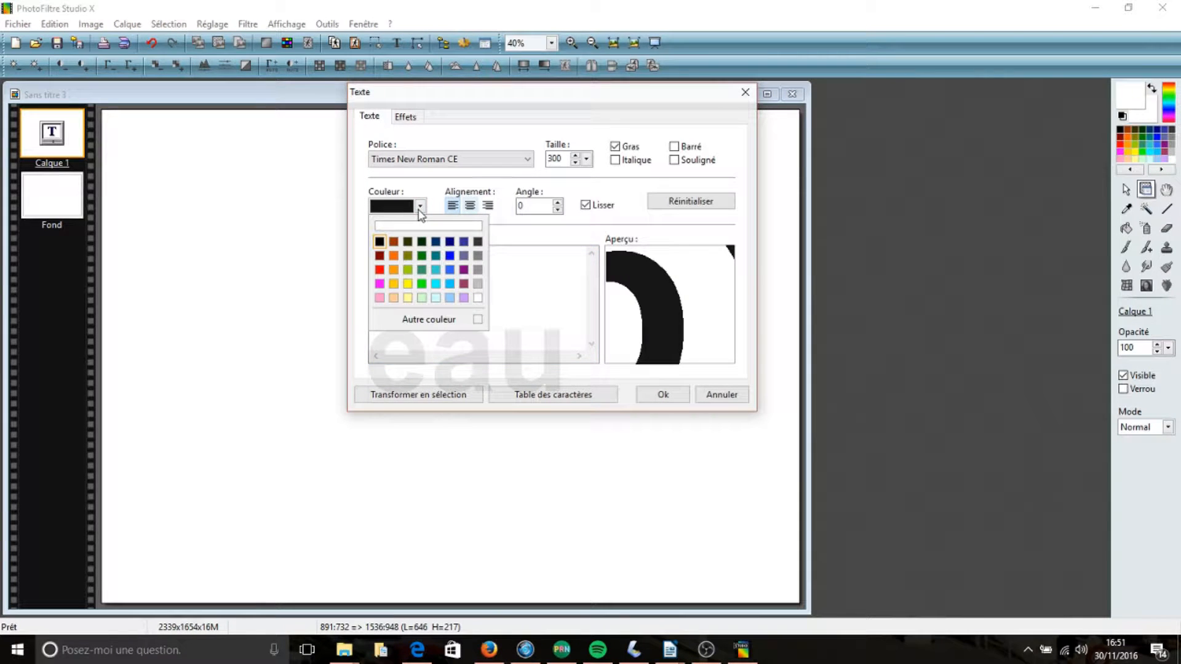
left_click(380, 269)
left_click(661, 394)
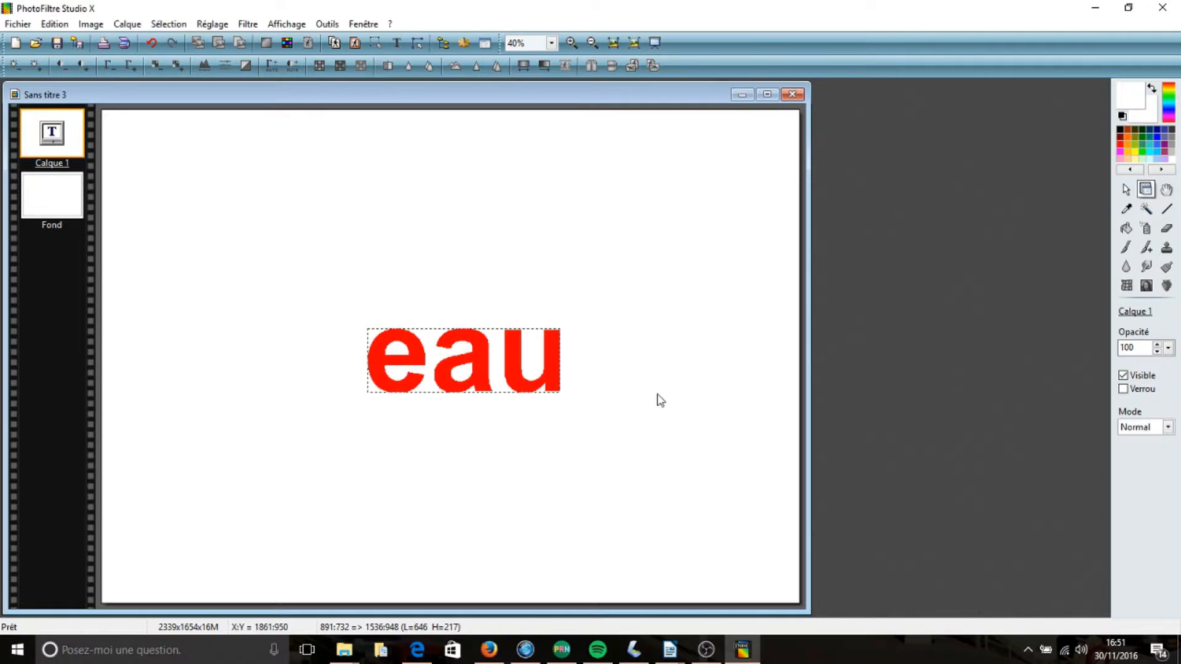
- Add a black drop shadow to the "eau" text with Delta X 8 and Delta Y 8
double_click(511, 364)
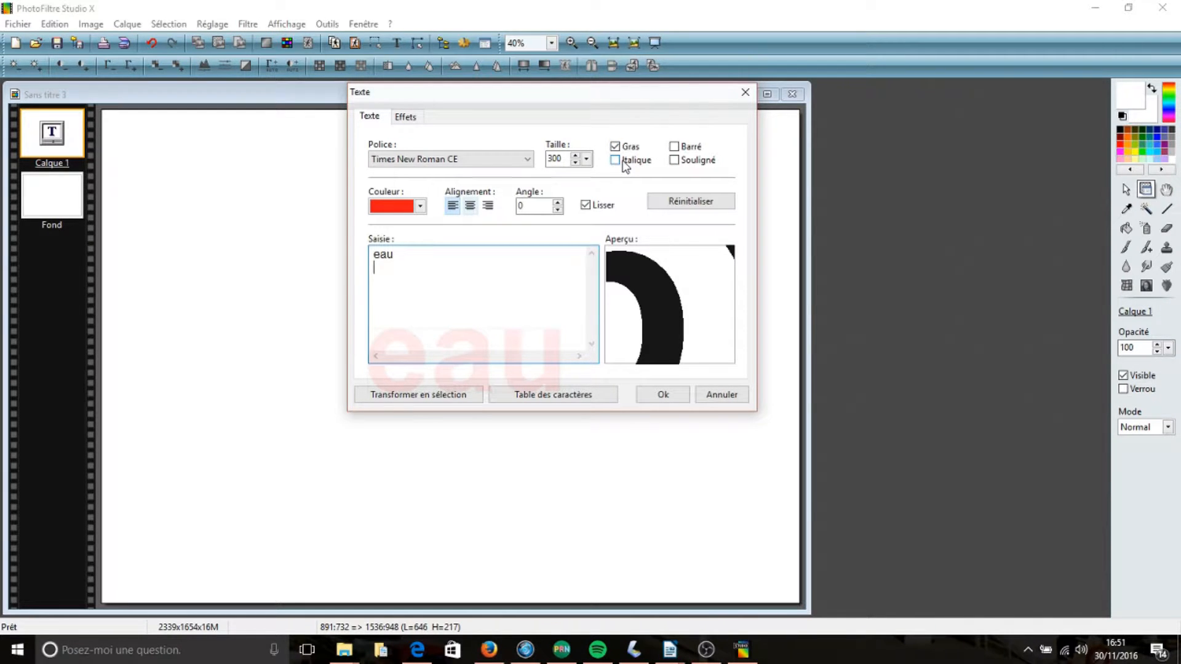
left_click(412, 115)
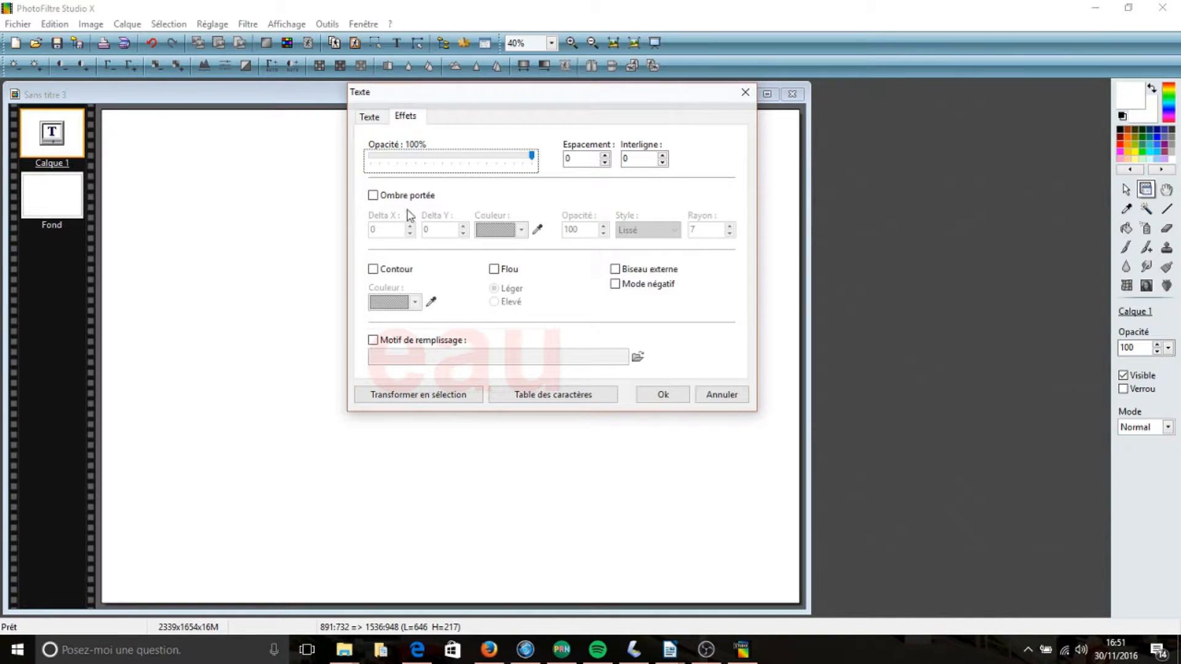
left_click(372, 196)
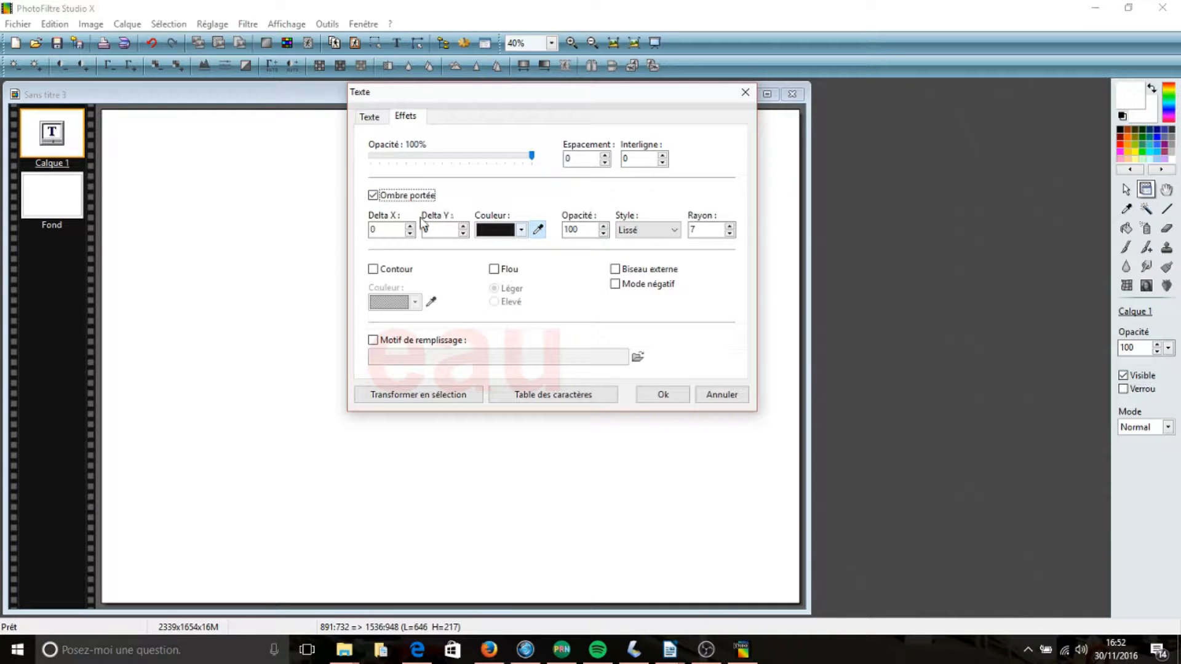
left_click(411, 226)
left_click(463, 227)
left_click(463, 226)
left_click(411, 226)
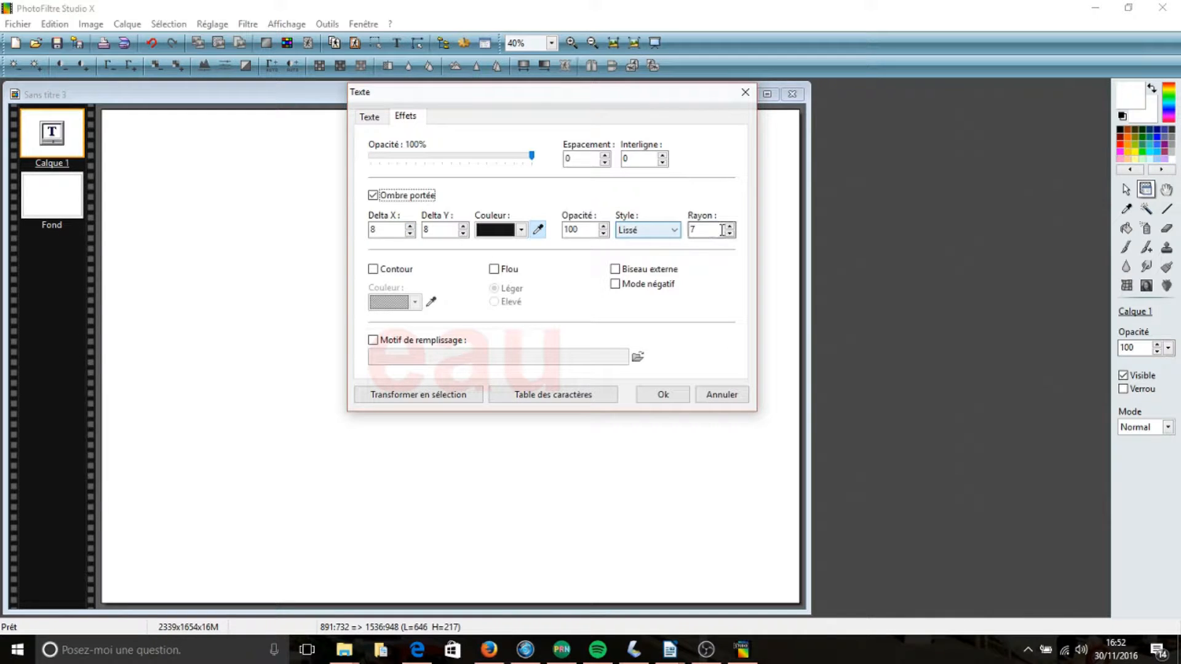
left_click(663, 395)
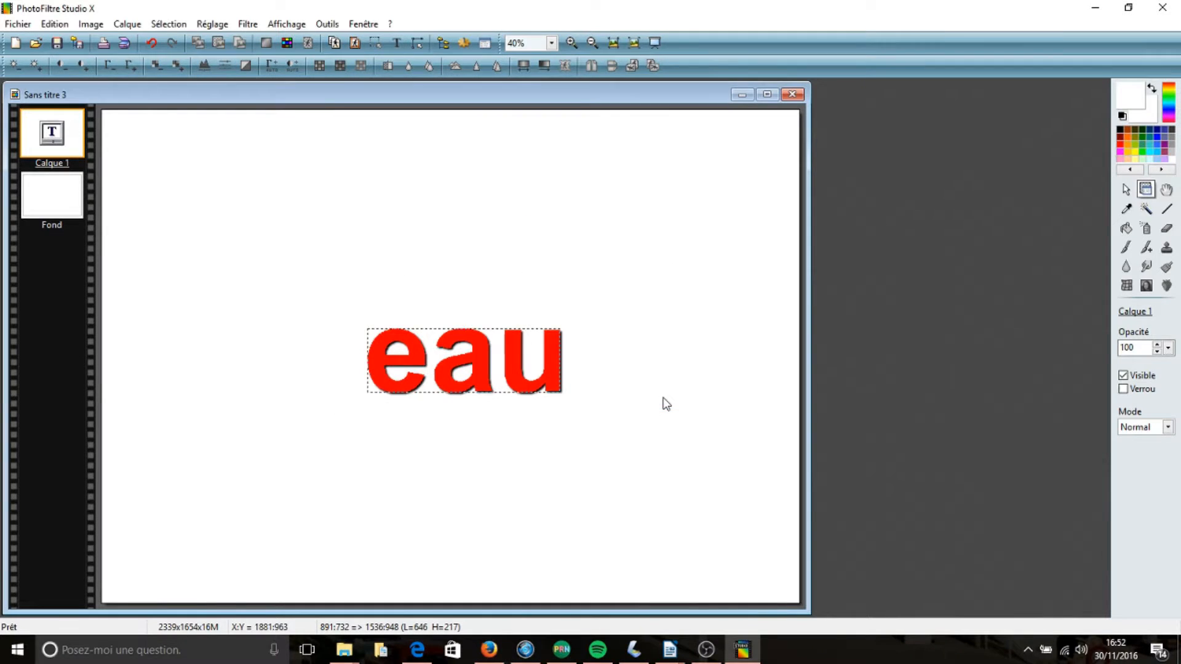
- Increase the offset of the text's drop shadow to 20 for both Delta X and Delta Y
double_click(540, 386)
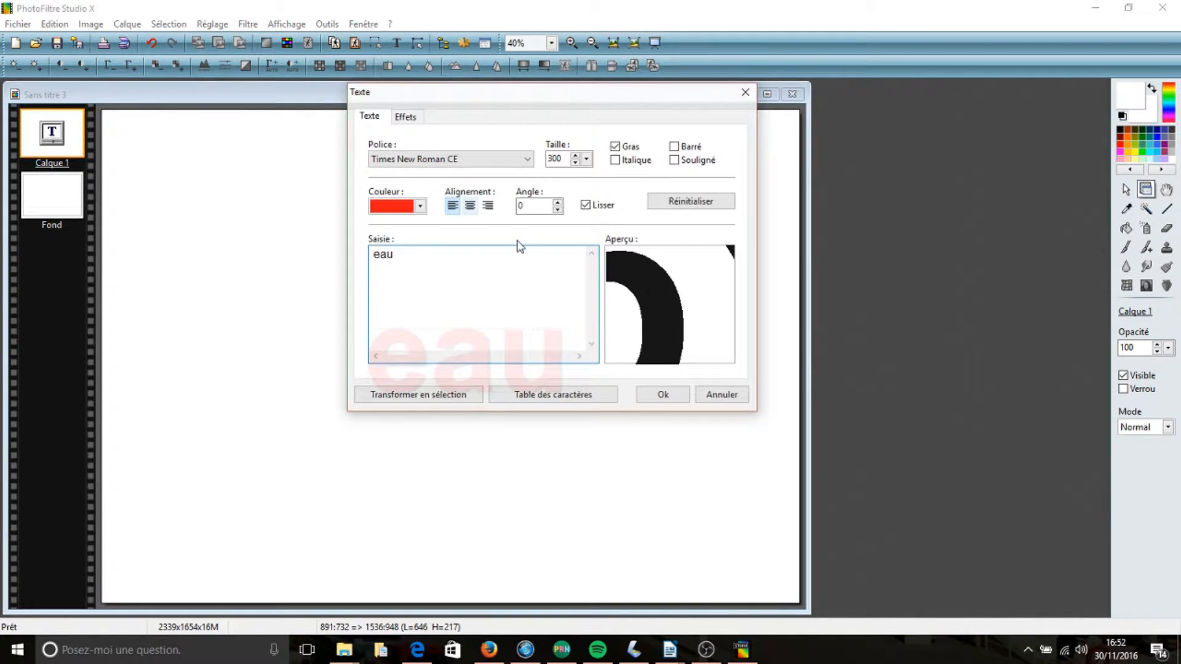
left_click(405, 117)
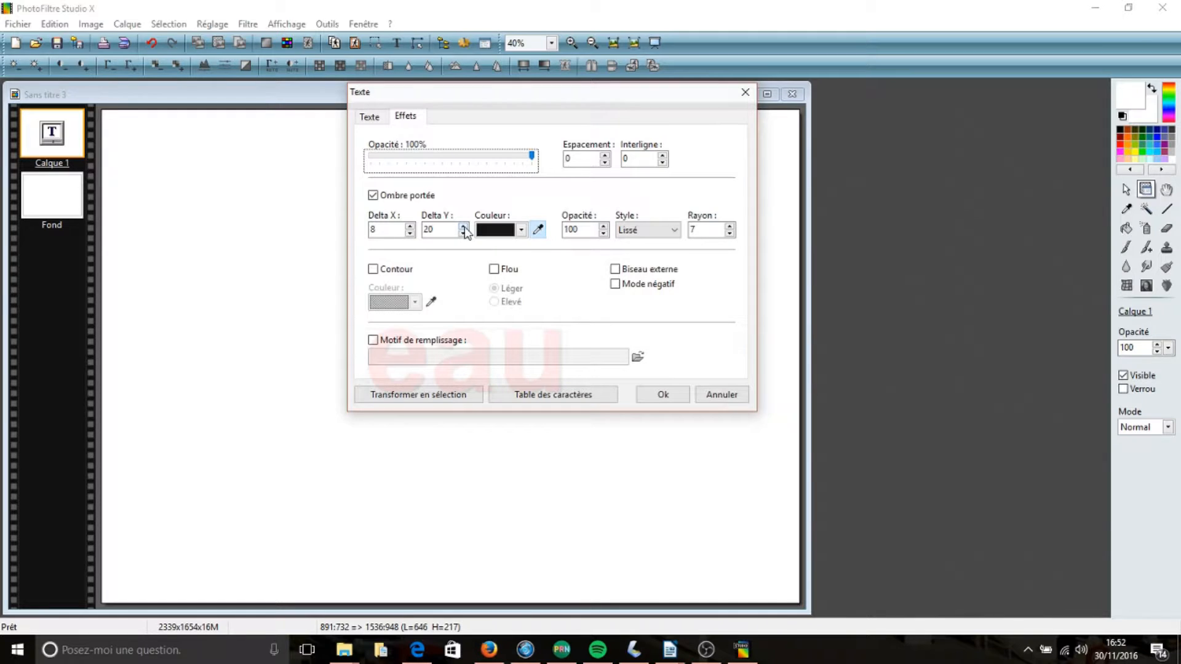
left_click(410, 226)
left_click(409, 226)
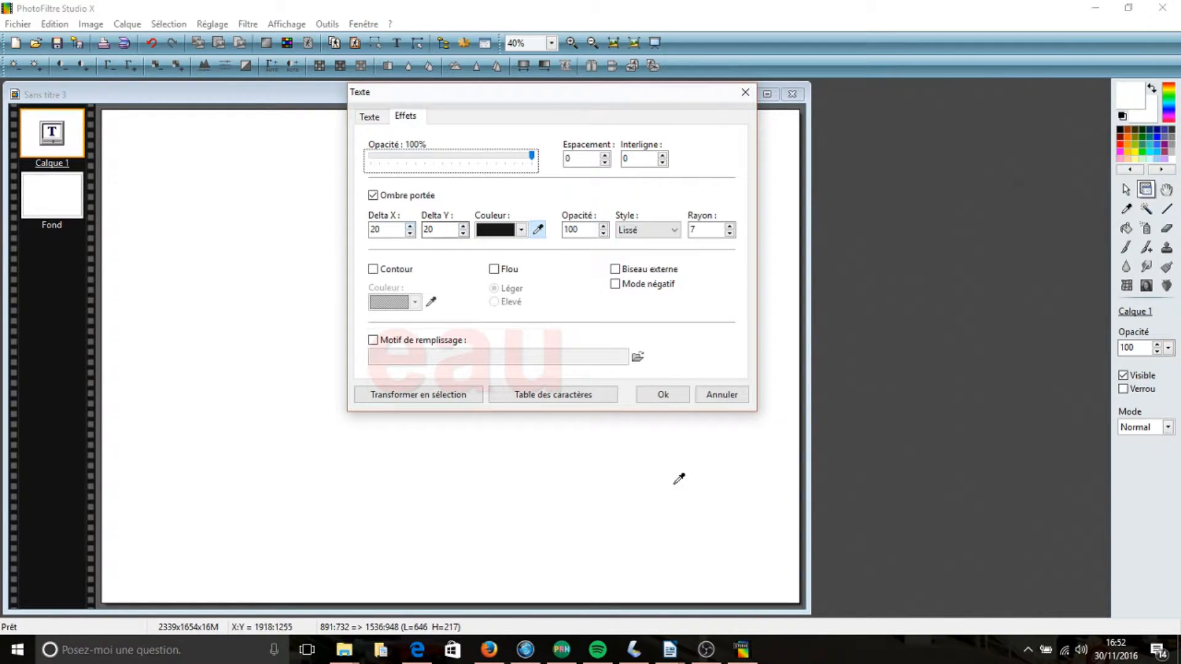
left_click(663, 394)
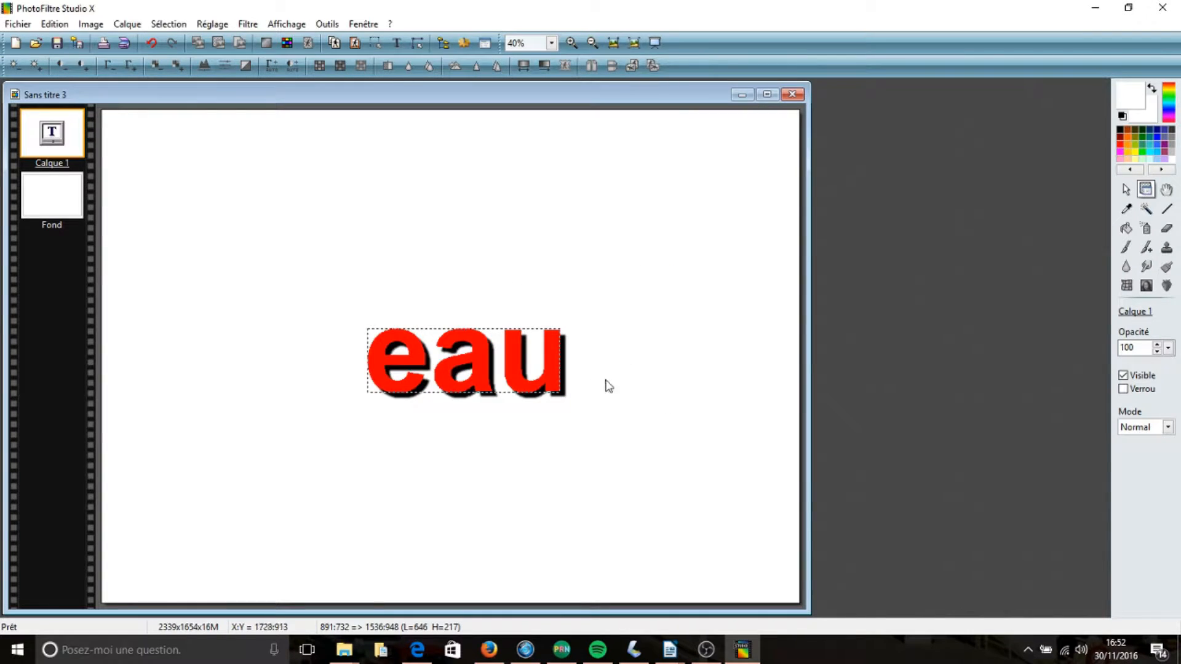
- Move the text slightly up and left on the page, and replace its drop shadow with a dark blue outline
left_click_drag(522, 375, 506, 331)
double_click(506, 329)
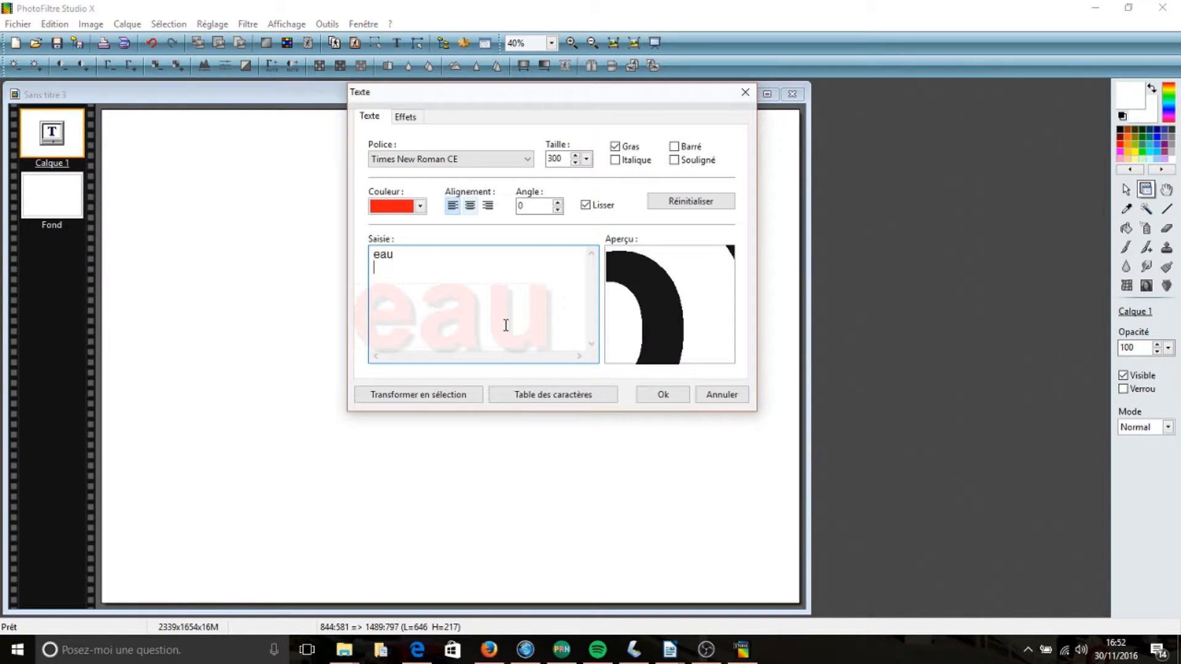
left_click(404, 118)
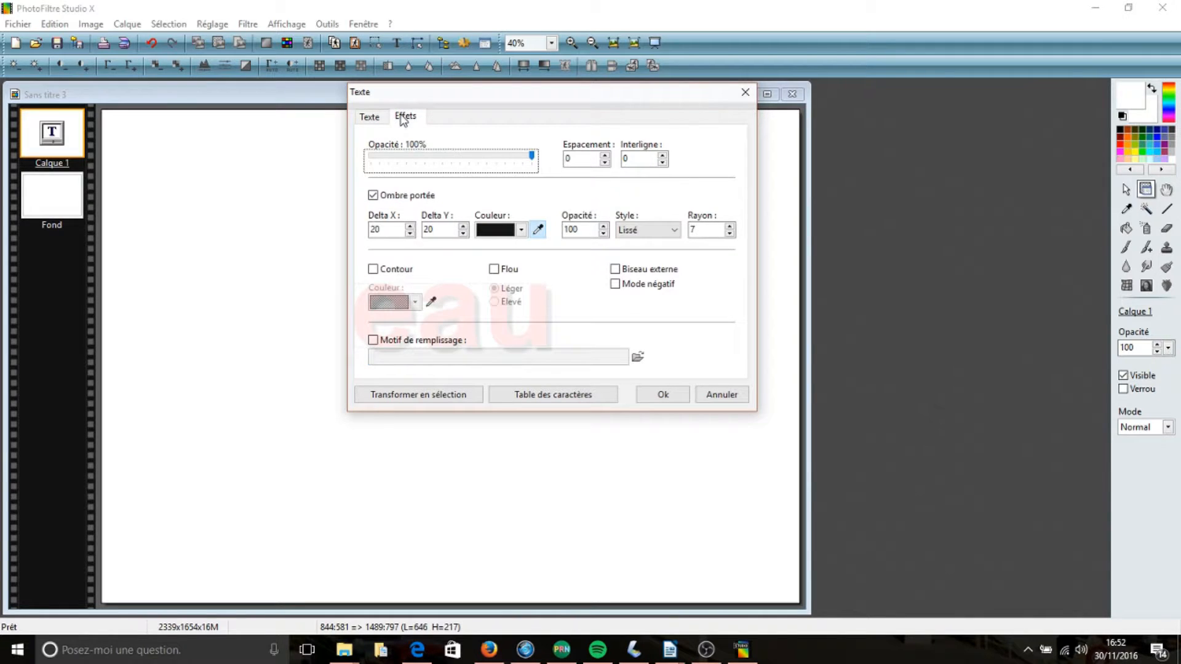
left_click(374, 195)
left_click(373, 269)
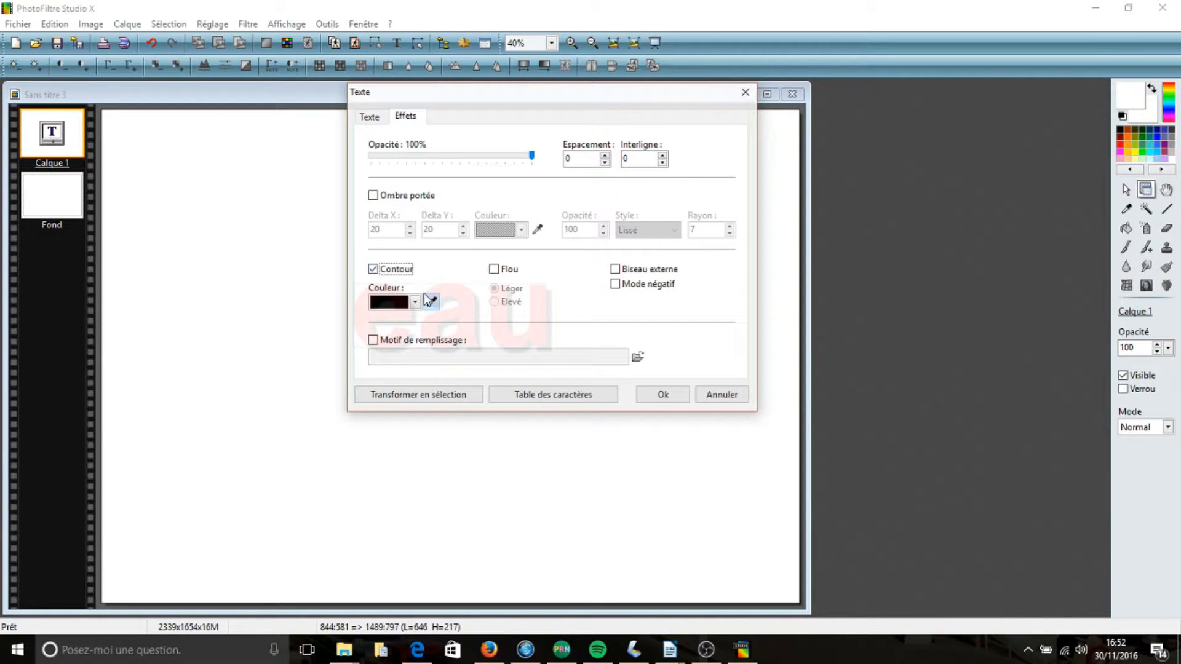
left_click(388, 302)
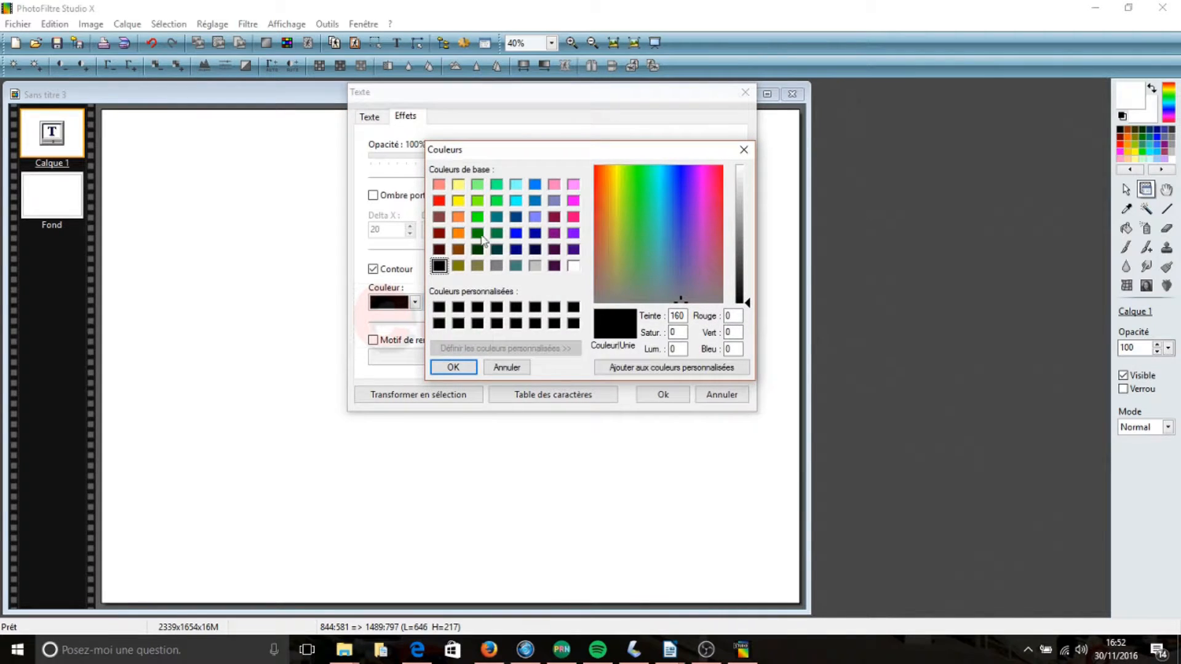
left_click(516, 249)
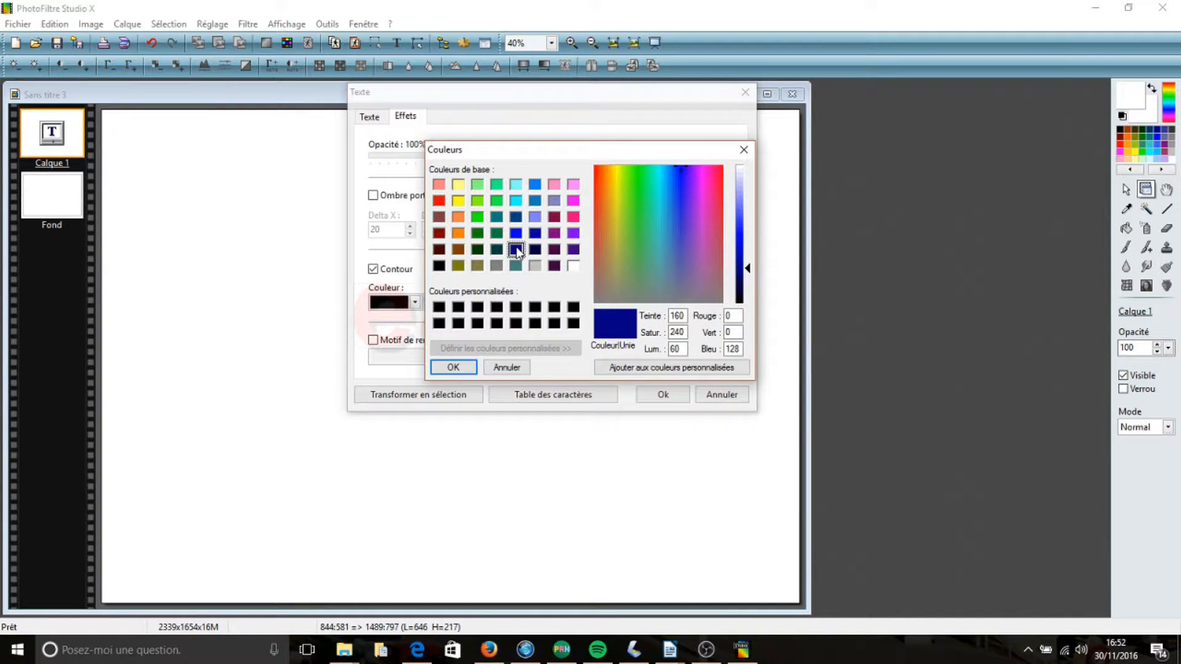
left_click(453, 368)
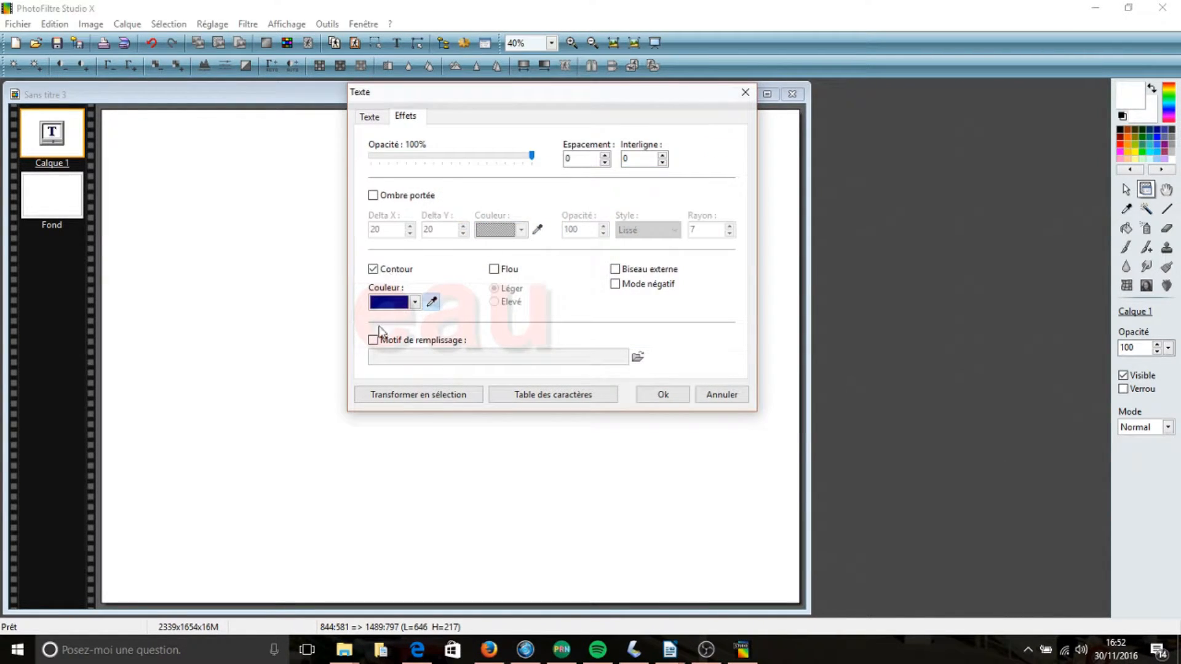
- Enable the blur effect at the Elevé level and apply the effects to the text
left_click(495, 269)
left_click(495, 302)
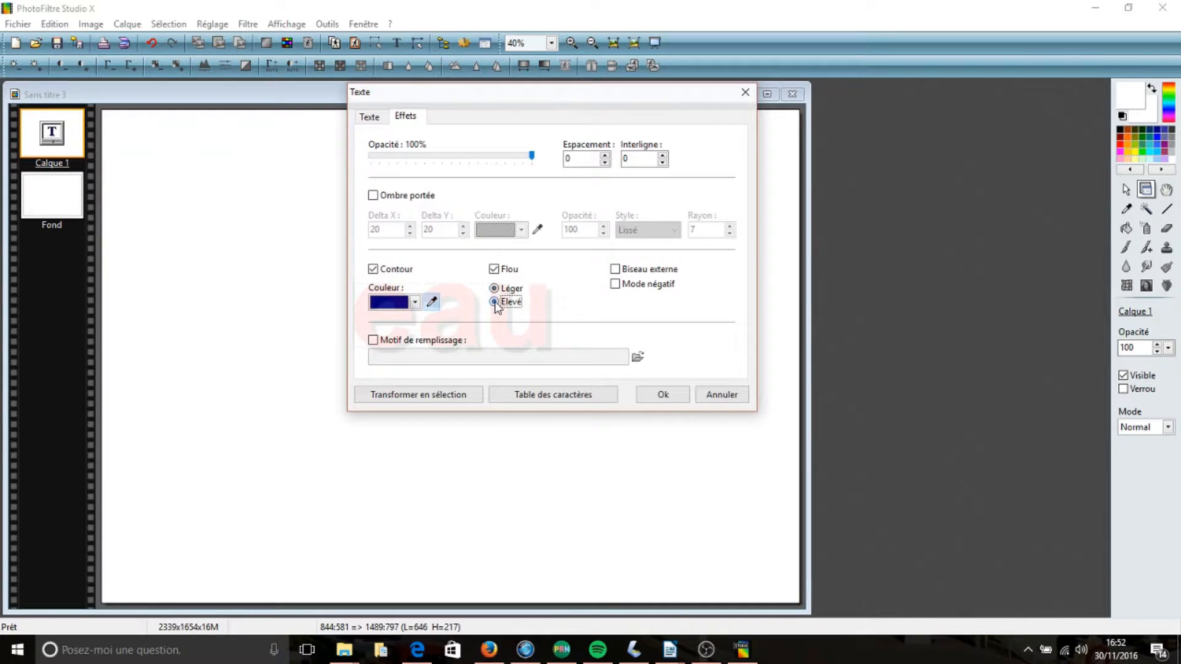
left_click(662, 395)
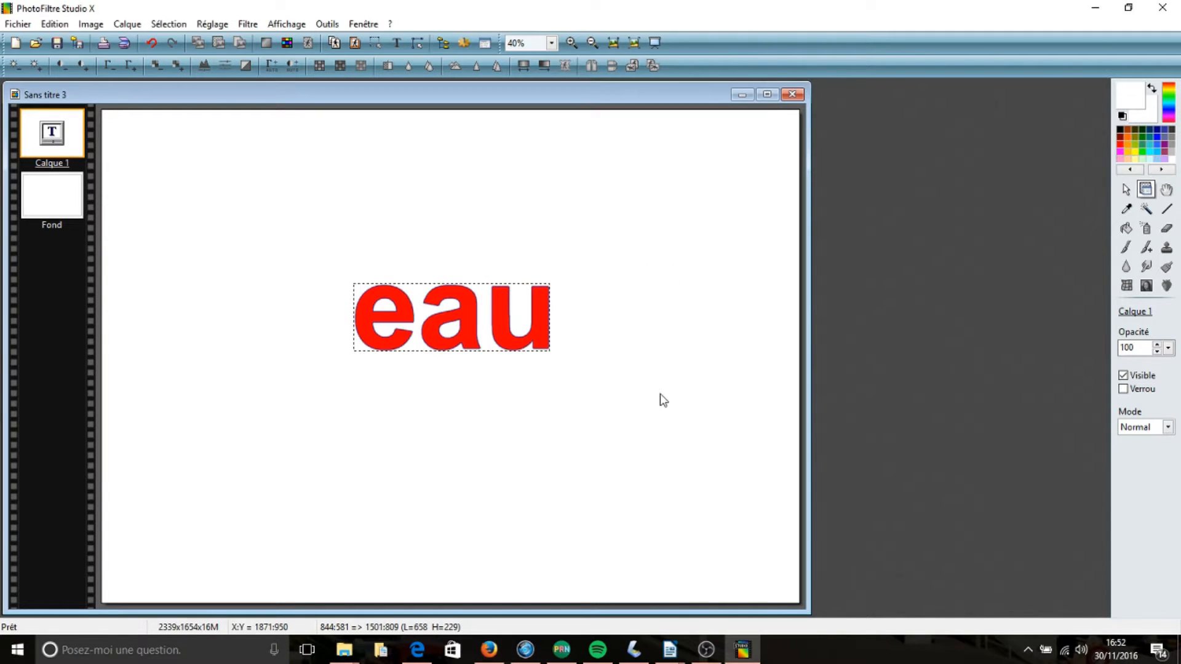
- Enlarge the "eau" text layer to about 1335 × 454 pixels and place it near the middle of the page
right_click(501, 307)
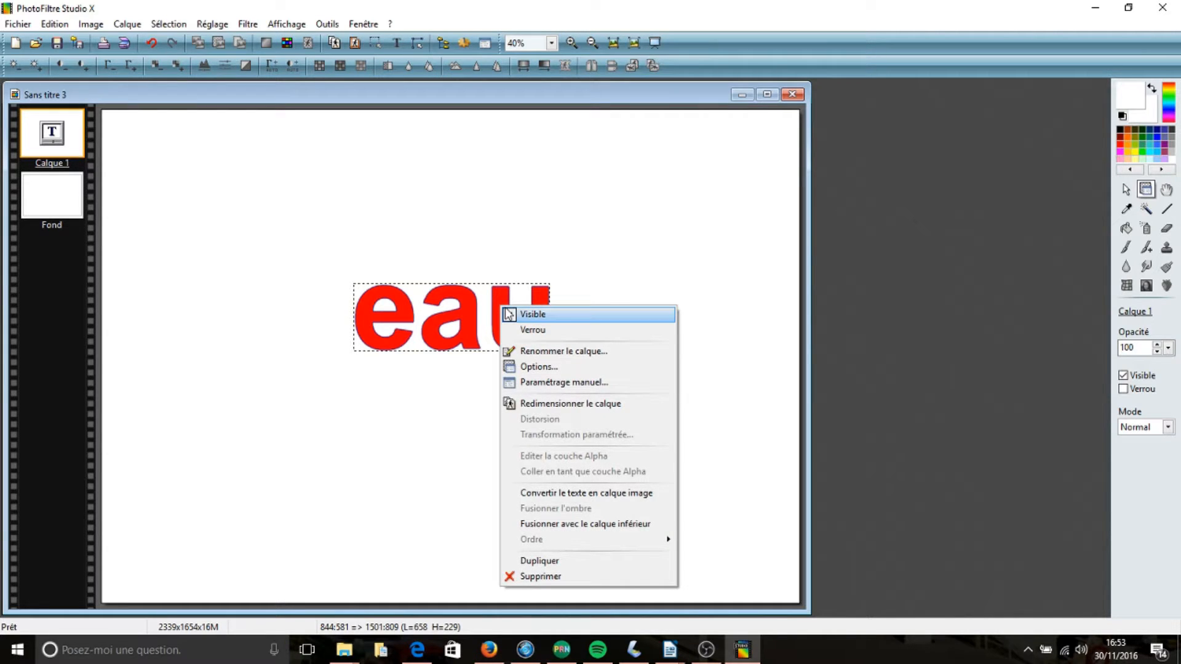
left_click(542, 404)
left_click_drag(553, 352, 756, 510)
left_click_drag(545, 309, 468, 302)
right_click(469, 302)
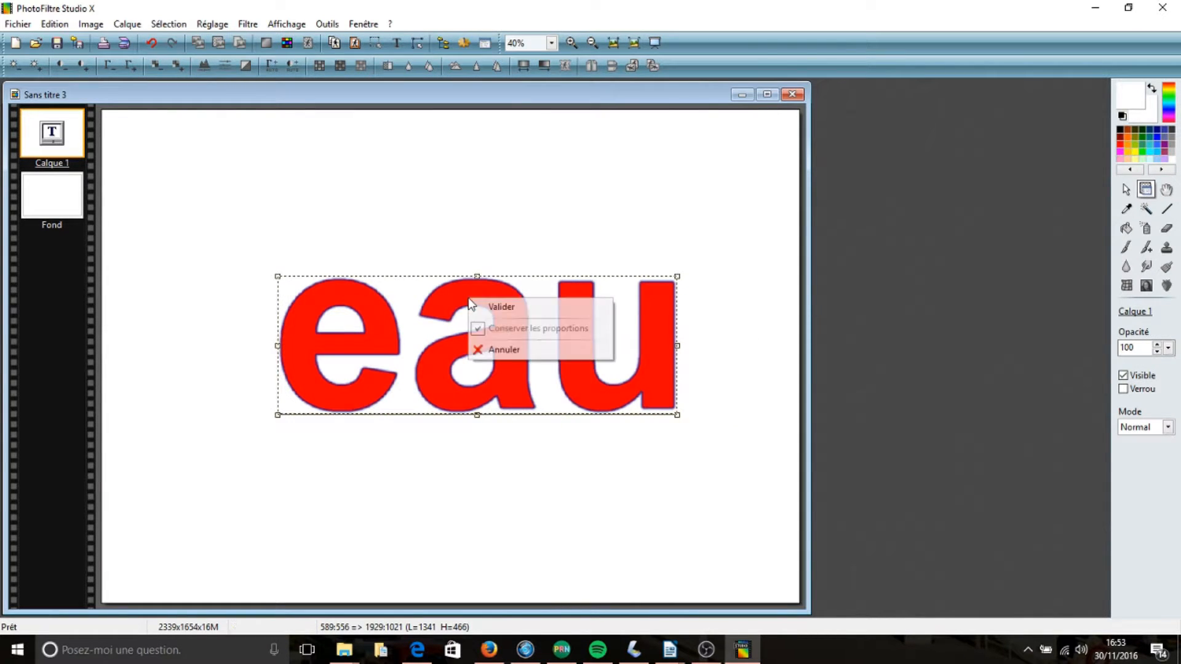
left_click(478, 309)
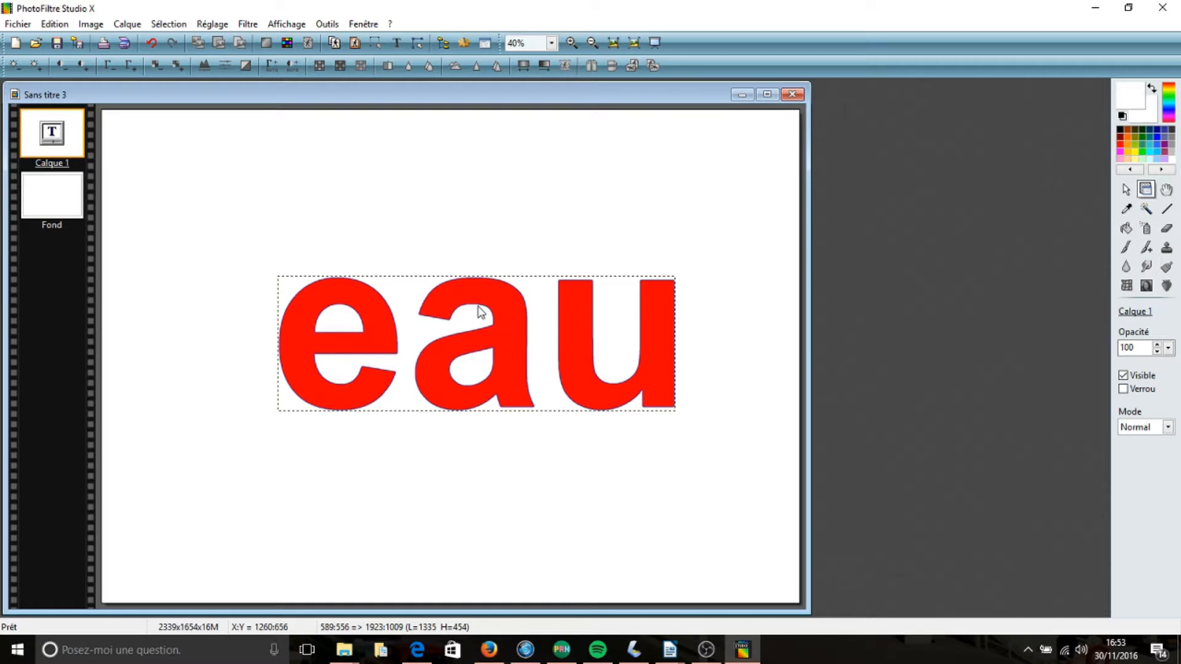
- Fill the "eau" text with the Nature03 pattern image, apply it, and move the text layer left on the page
double_click(479, 307)
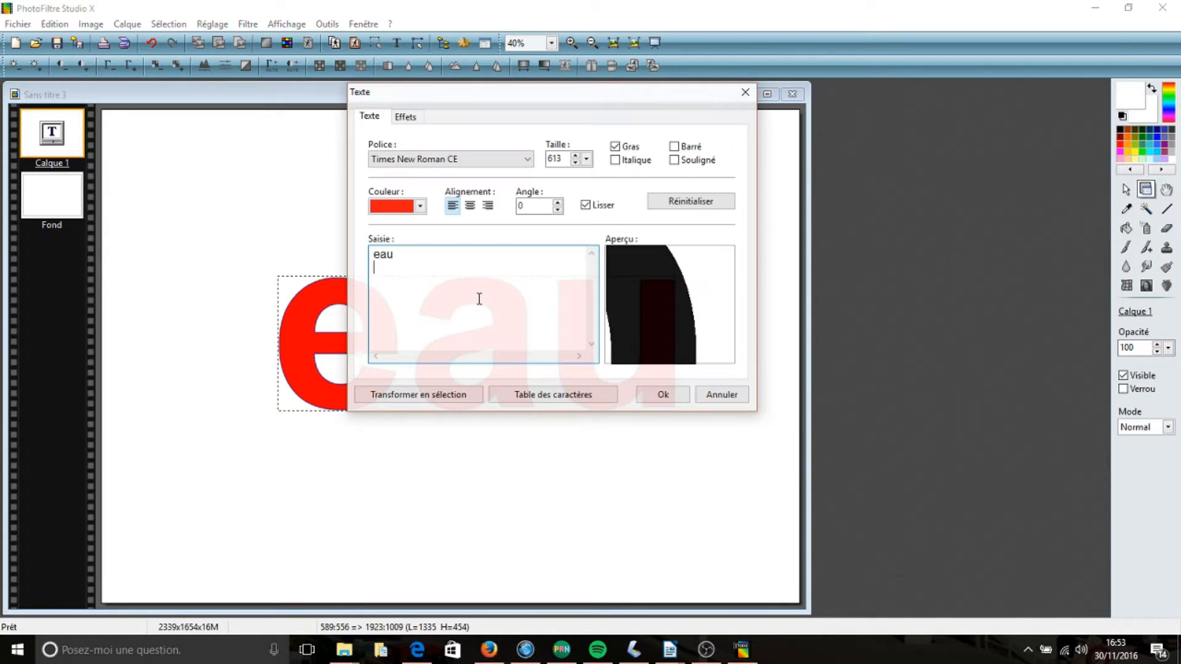
left_click(405, 118)
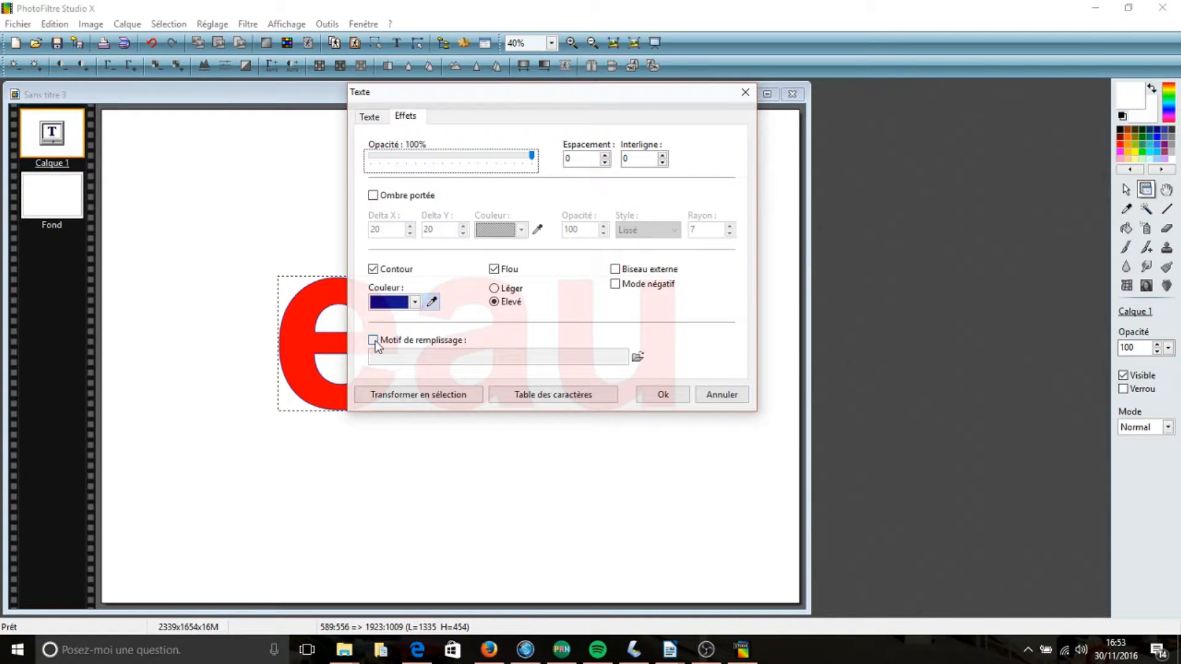
left_click(374, 340)
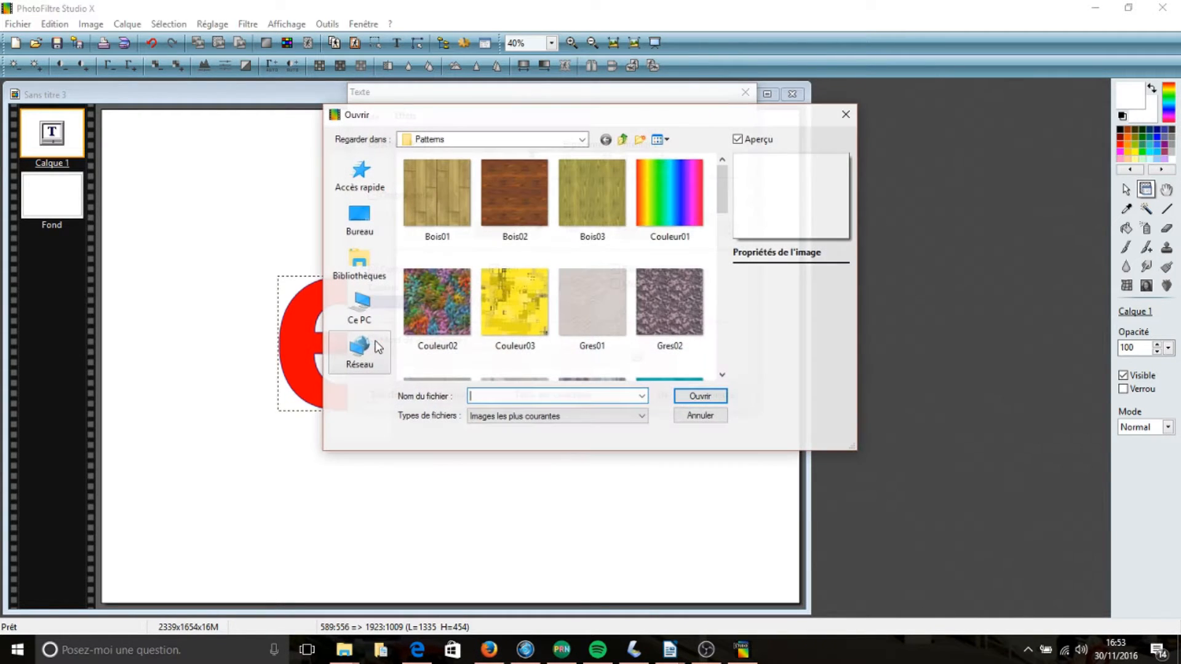
left_click_drag(723, 204, 718, 287)
left_click(530, 264)
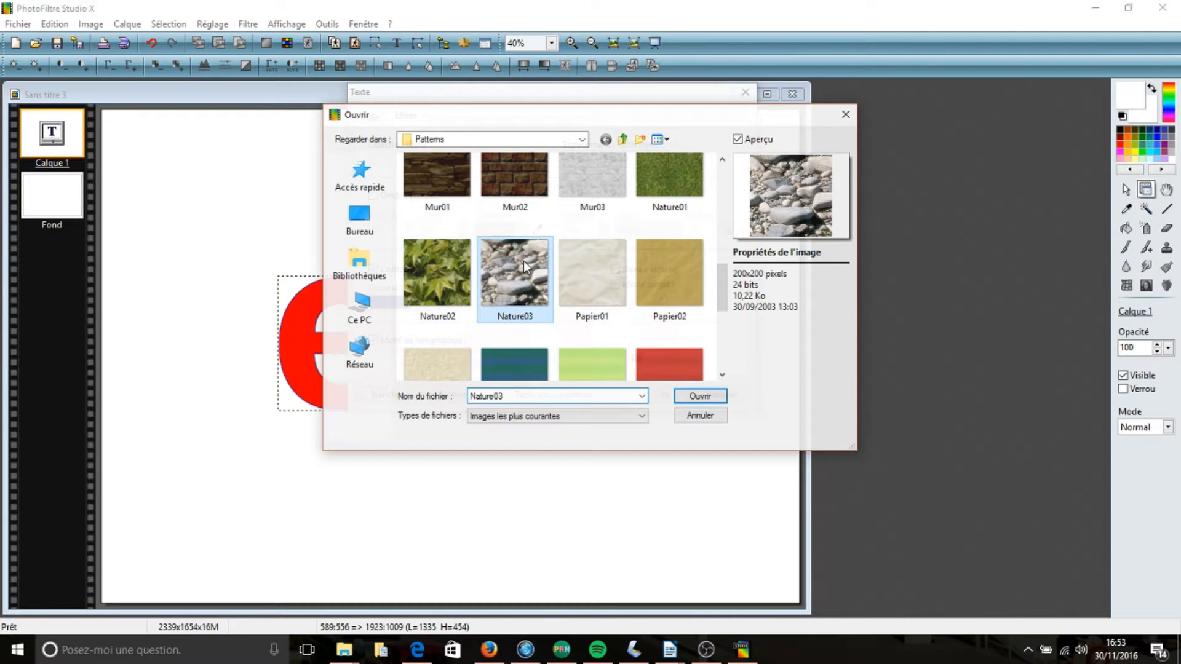
left_click(700, 396)
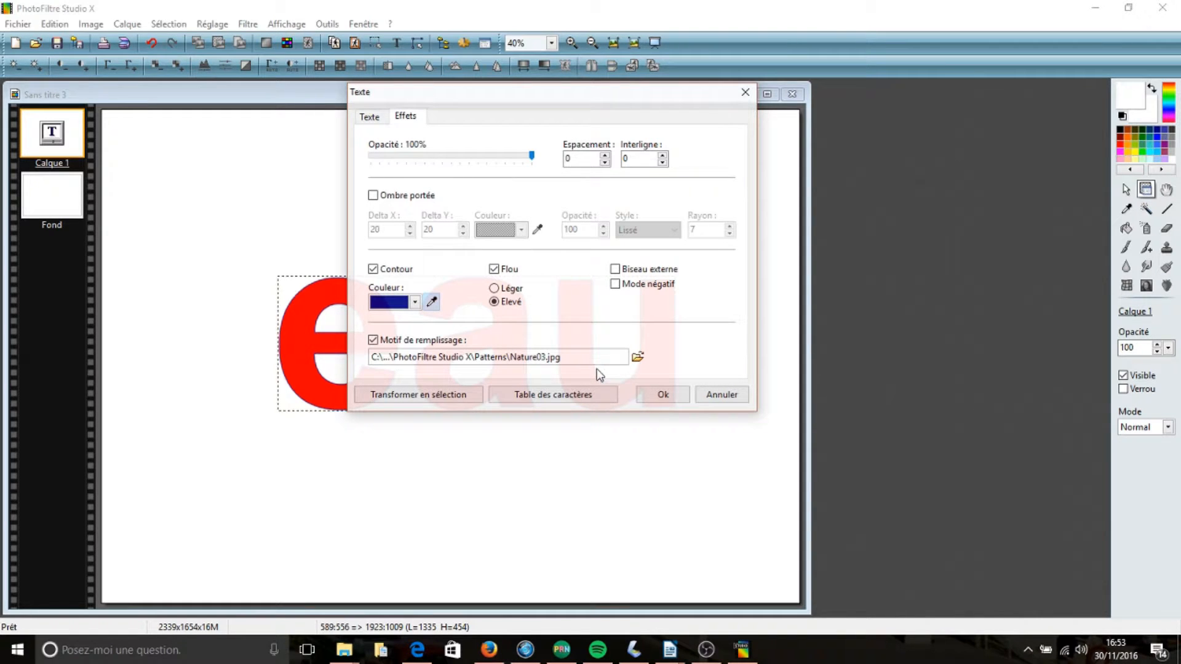
left_click(656, 396)
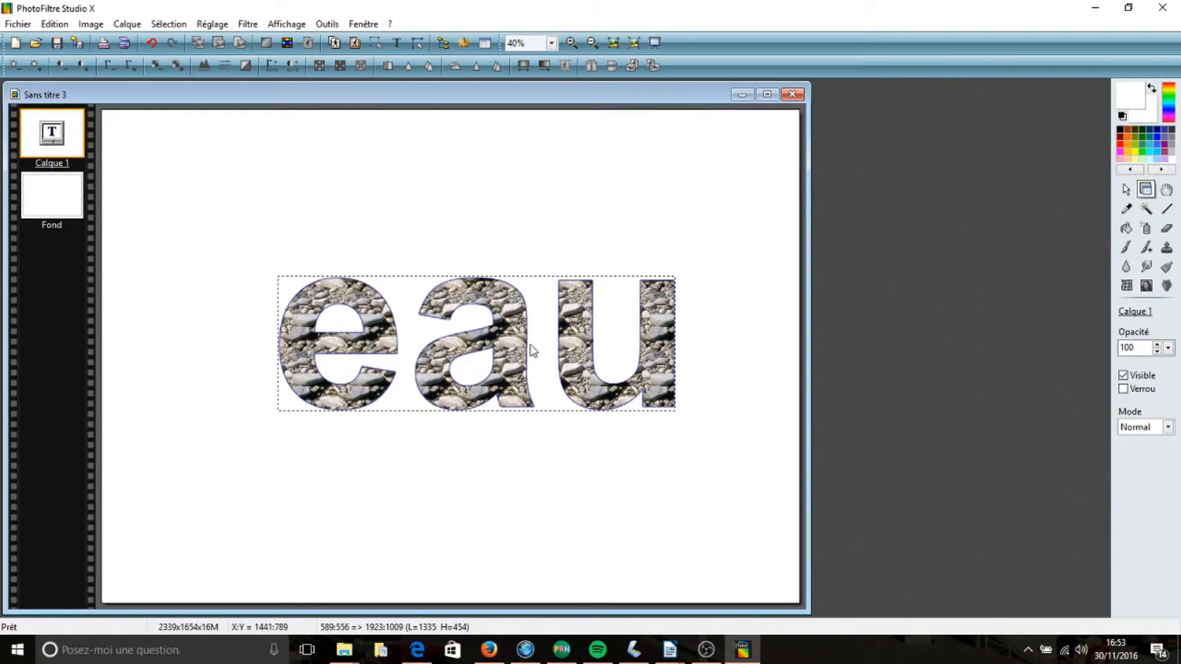
left_click_drag(503, 337, 479, 379)
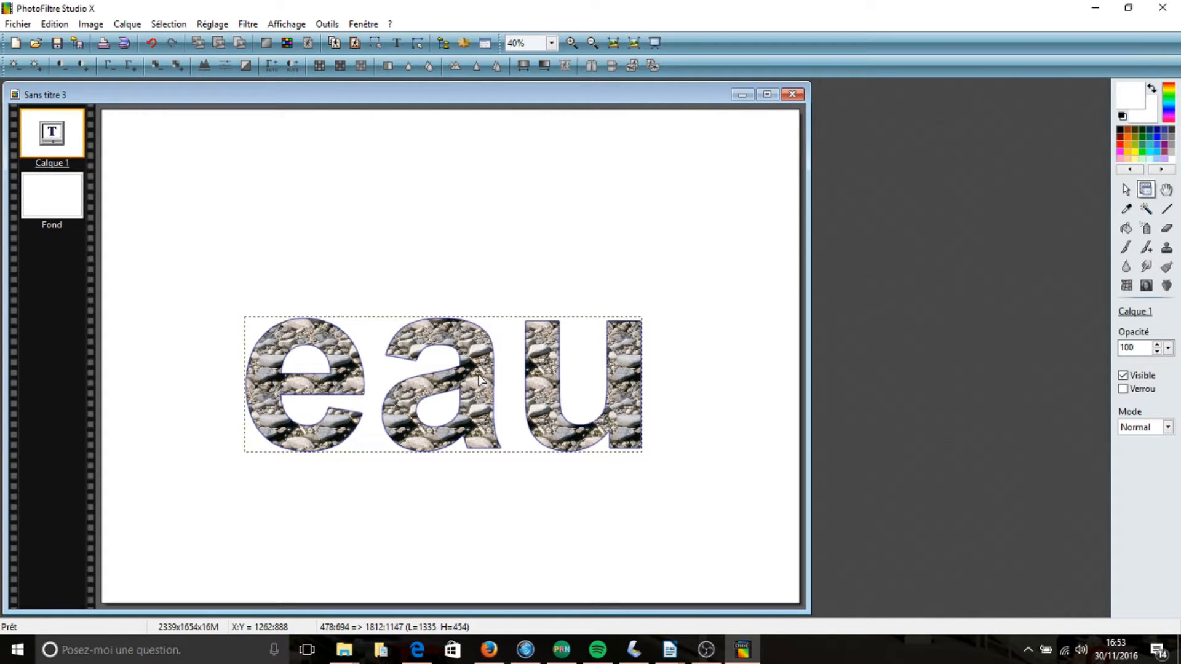
left_click_drag(478, 379, 453, 330)
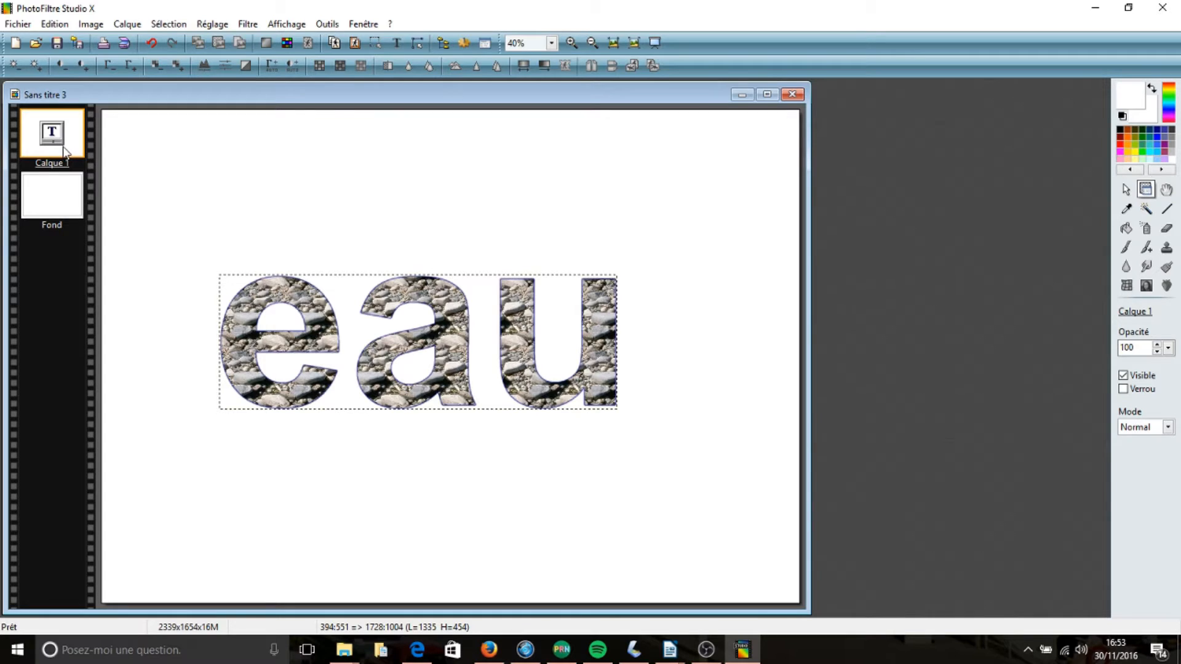
- Open rosée.jpg and Usine.jpg together from D:\documents\PEDAGOGIE ARTS PLASTIQUES\cycle central 4ème\mot image
left_click(36, 45)
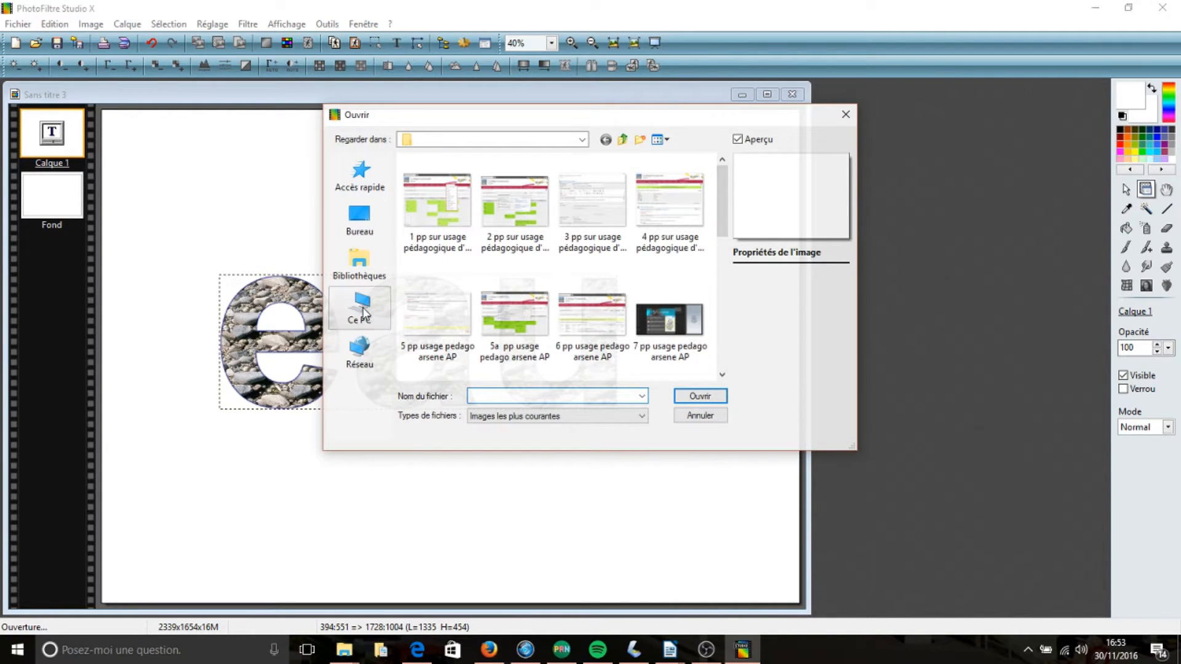
left_click(362, 313)
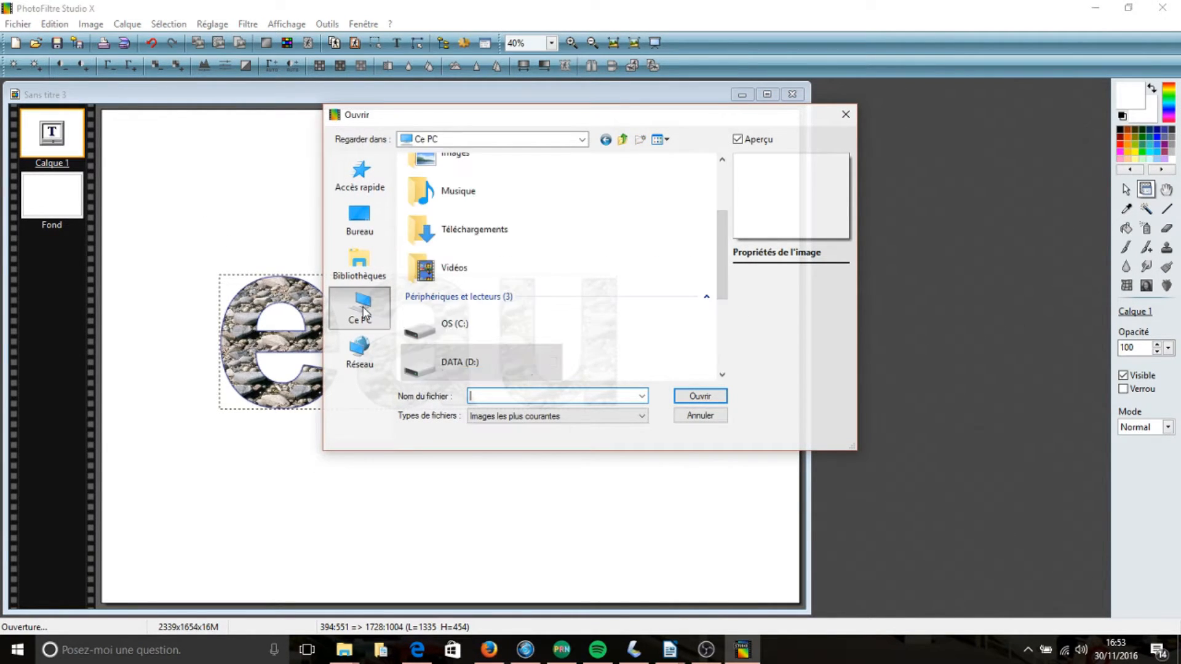
double_click(527, 363)
double_click(460, 178)
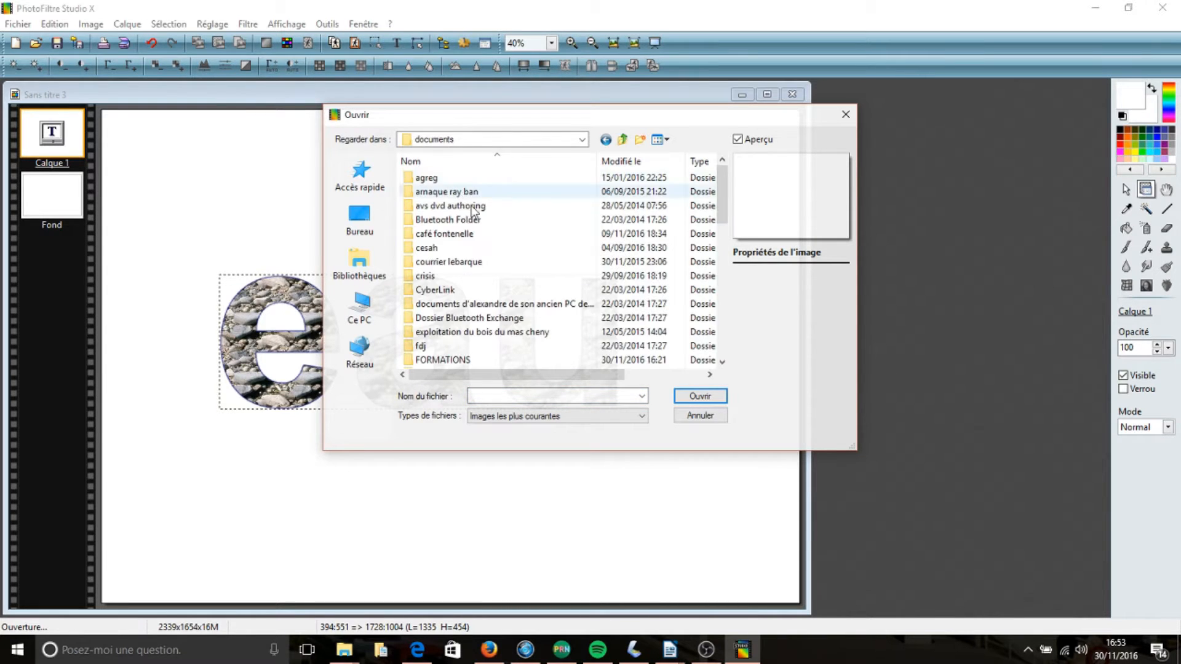
left_click_drag(724, 216, 722, 281)
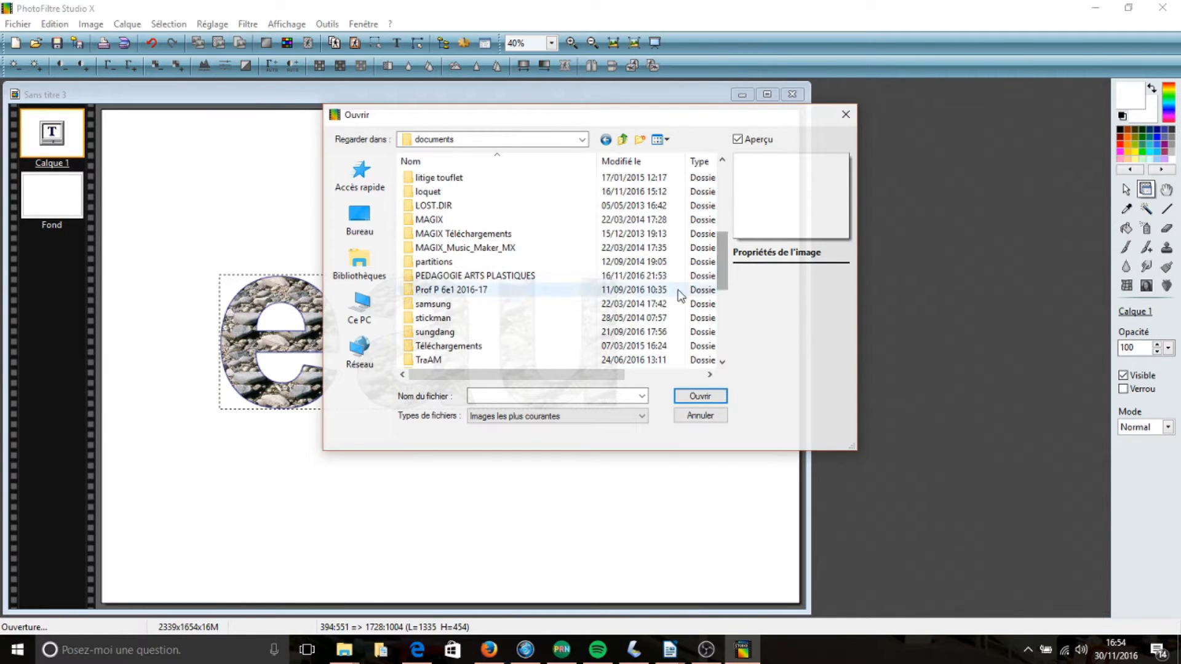
double_click(552, 276)
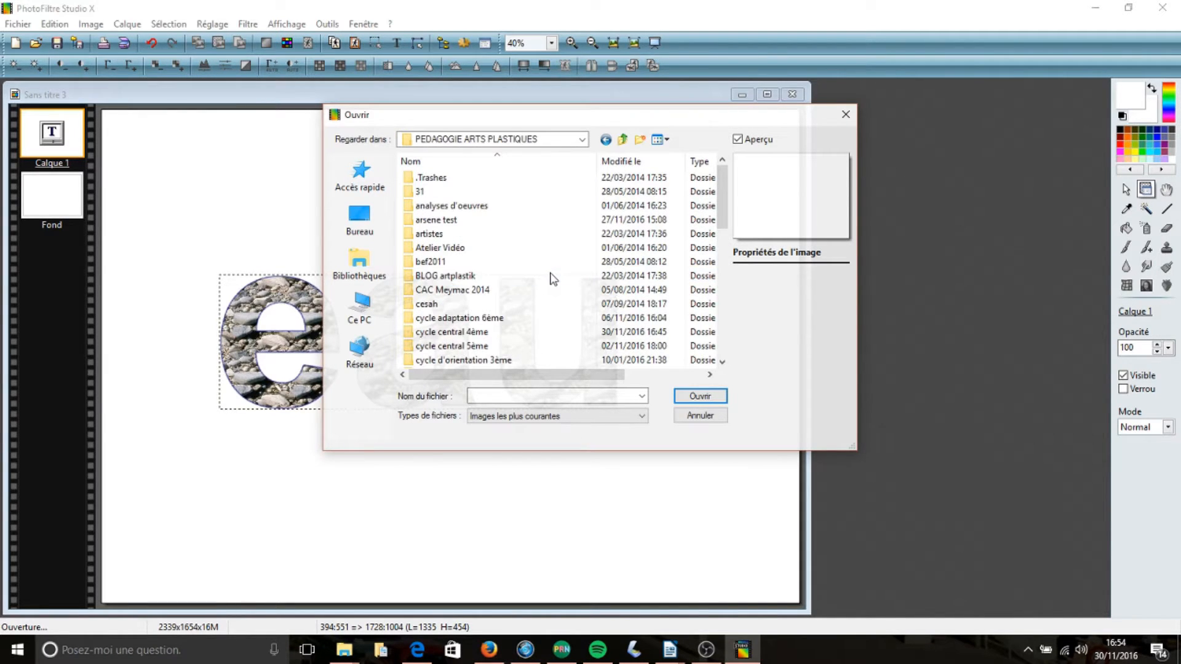
double_click(492, 333)
left_click_drag(721, 198, 727, 289)
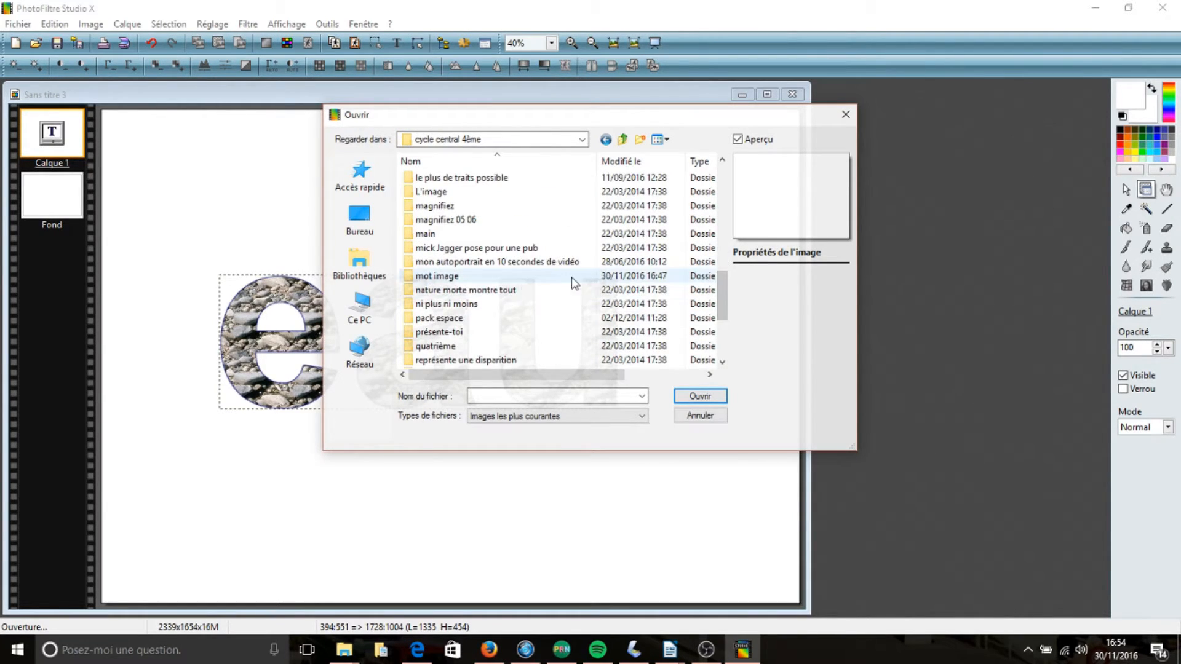
double_click(515, 279)
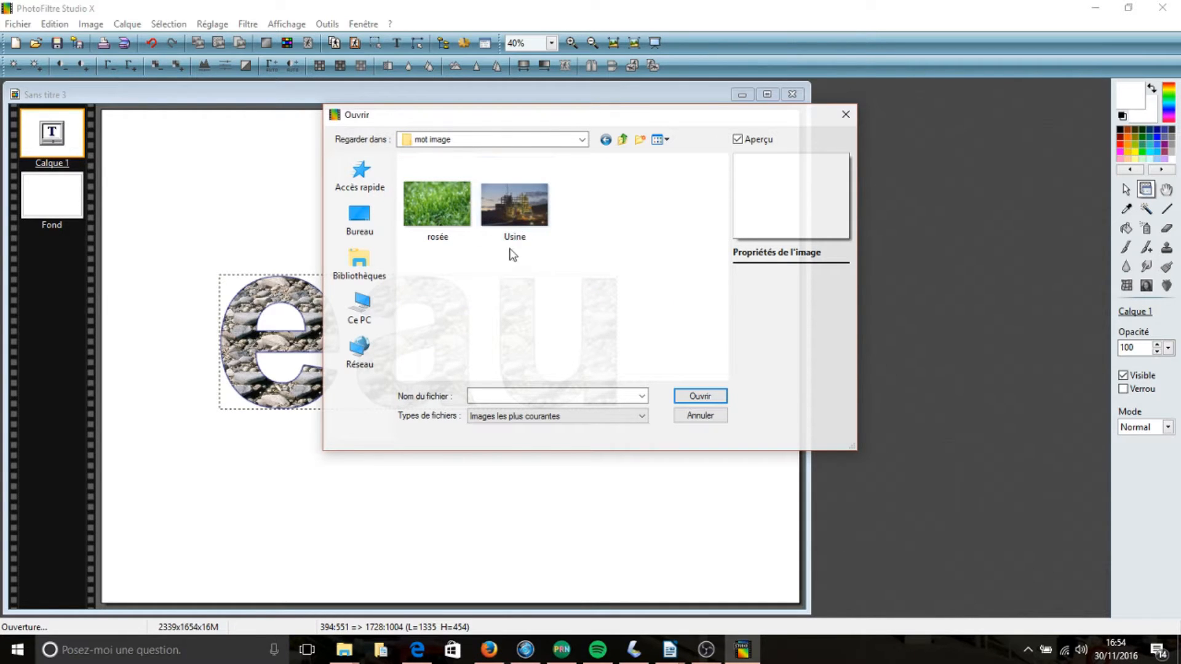
left_click_drag(527, 283, 433, 180)
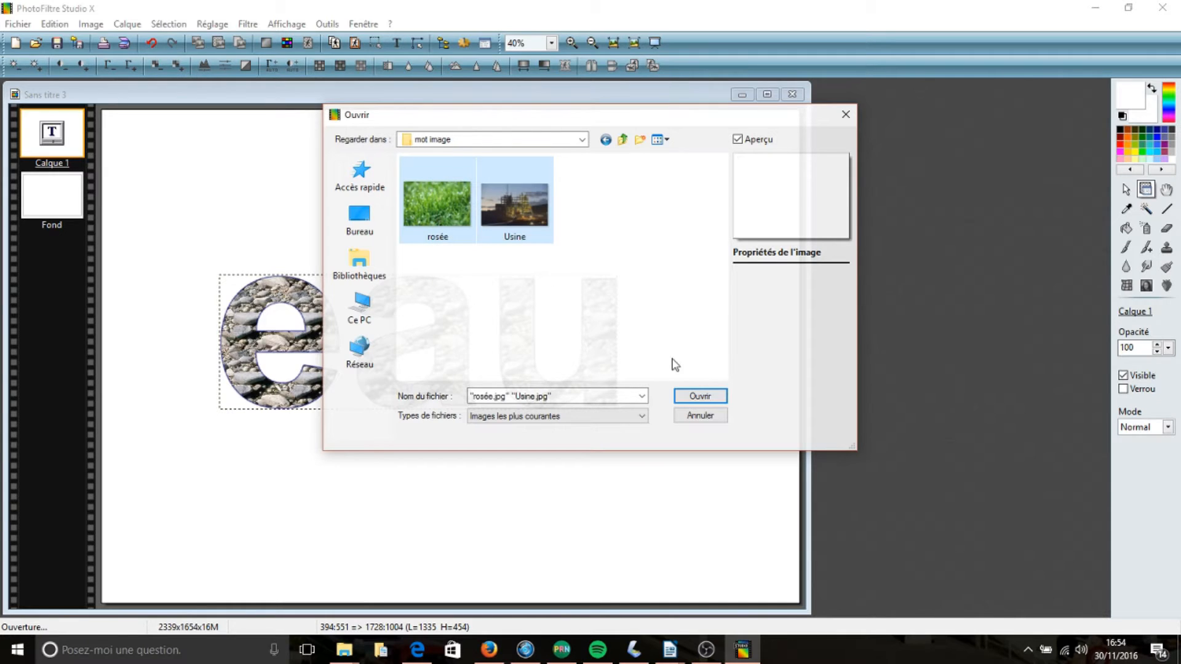
left_click(698, 394)
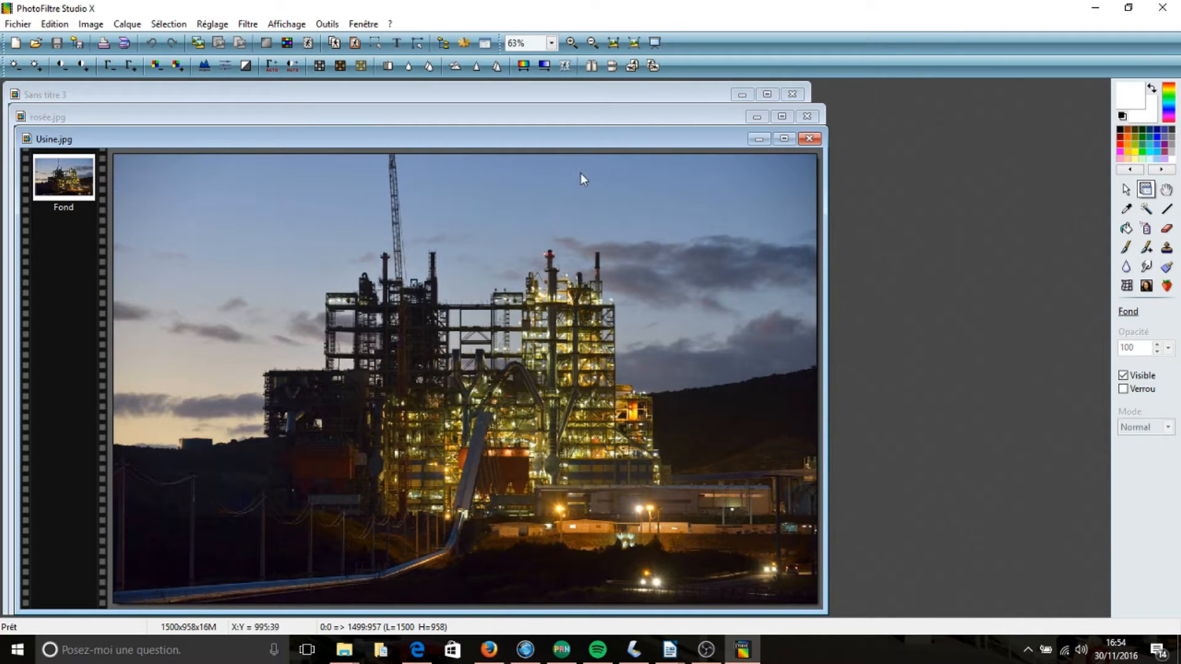
- Shift the Usine.jpg image aside so the text image stays reachable, and copy the whole factory photo
left_click_drag(675, 139, 740, 111)
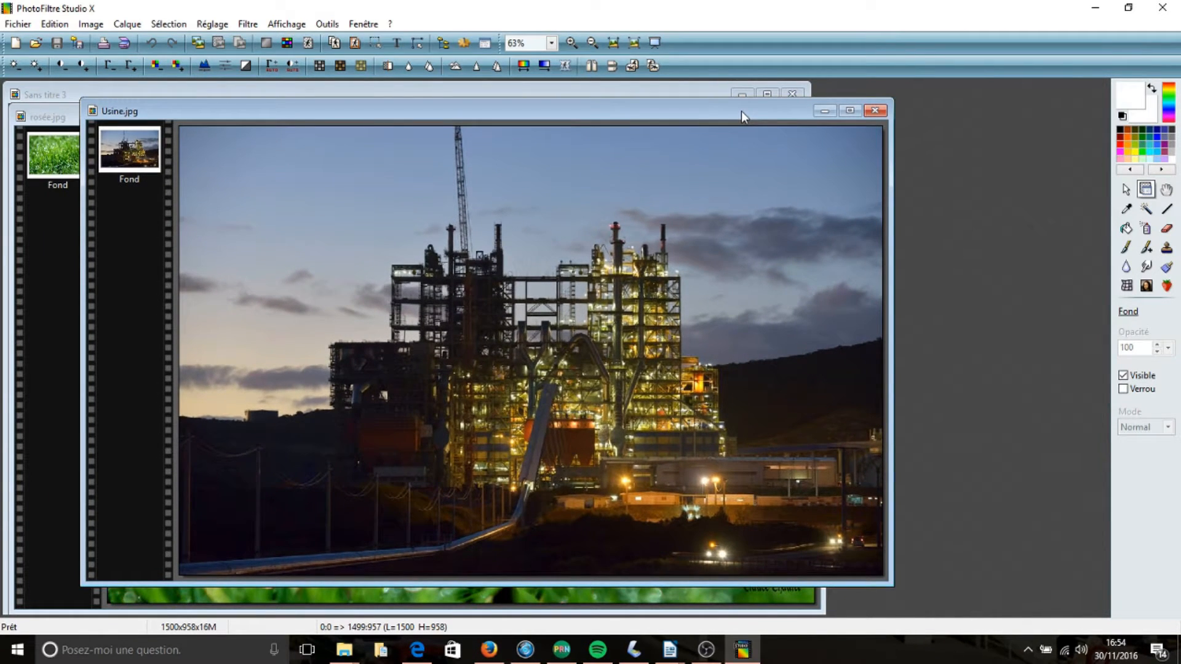
left_click(717, 95)
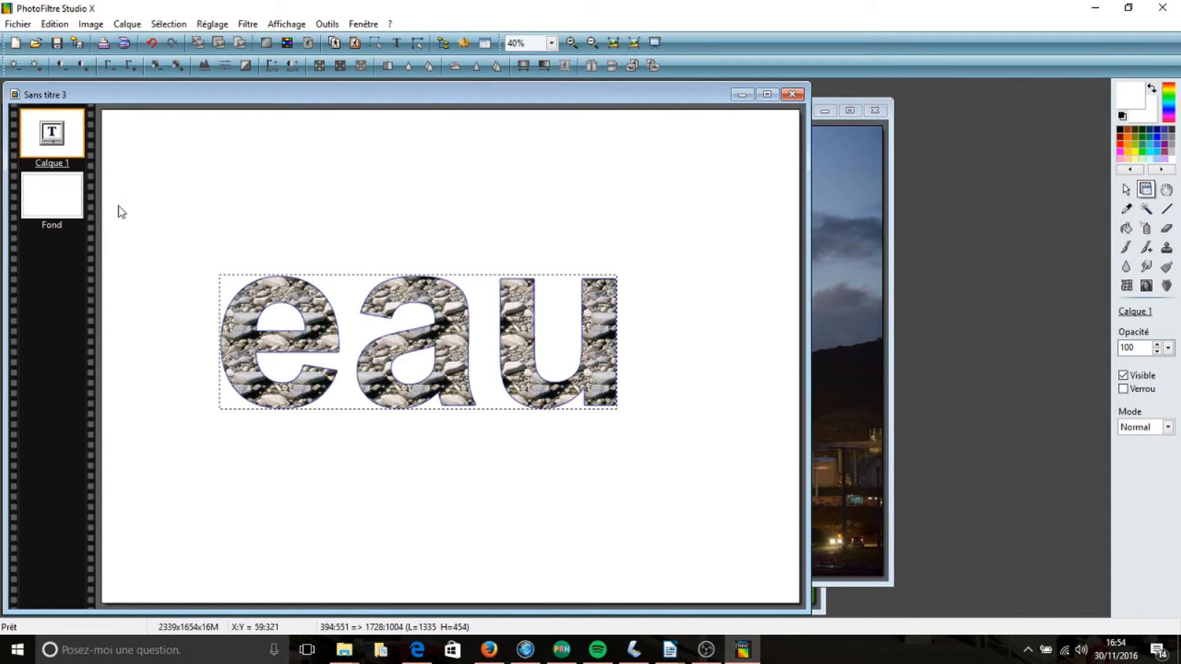
left_click(856, 172)
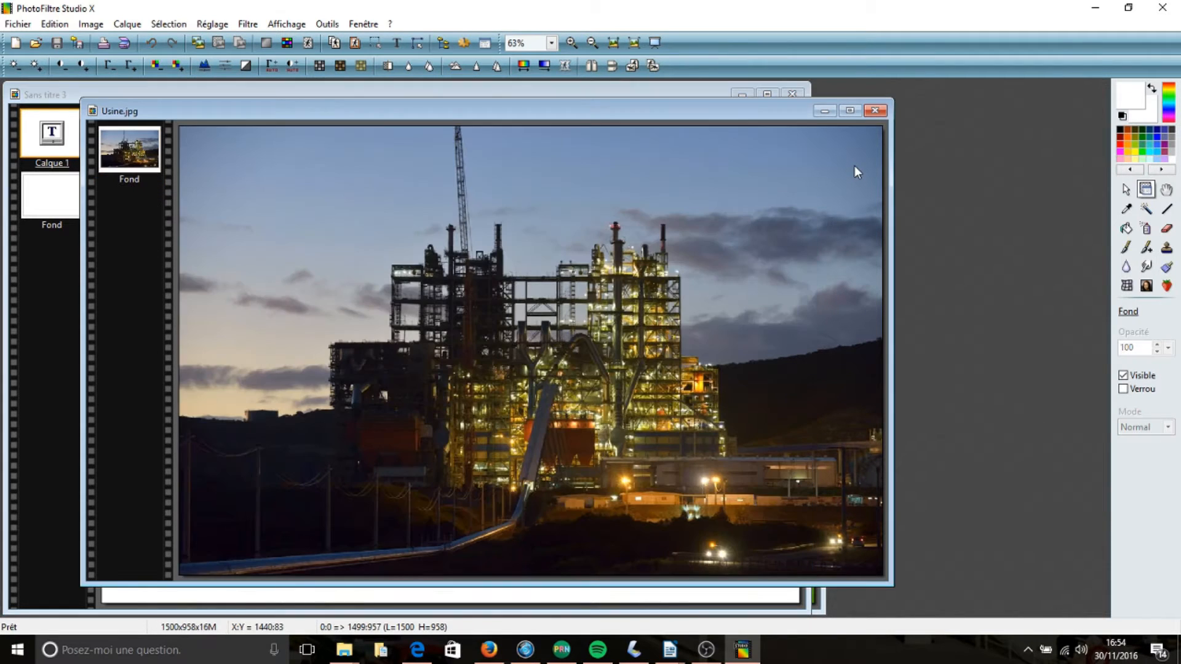
right_click(744, 184)
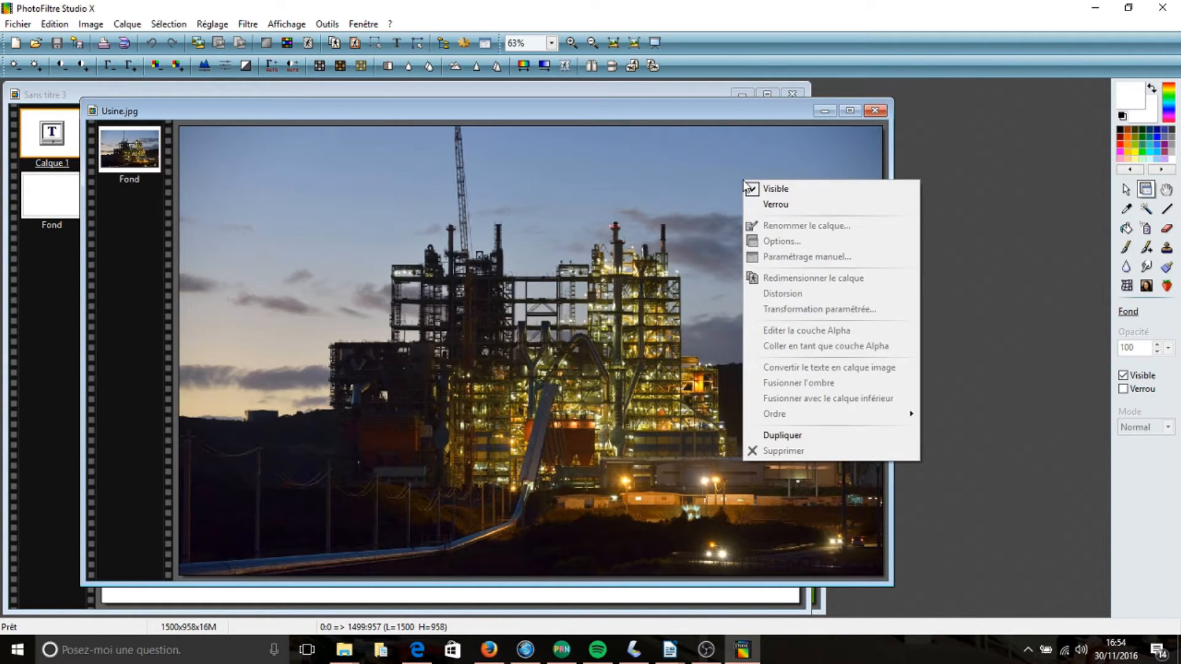
left_click(1126, 189)
right_click(848, 243)
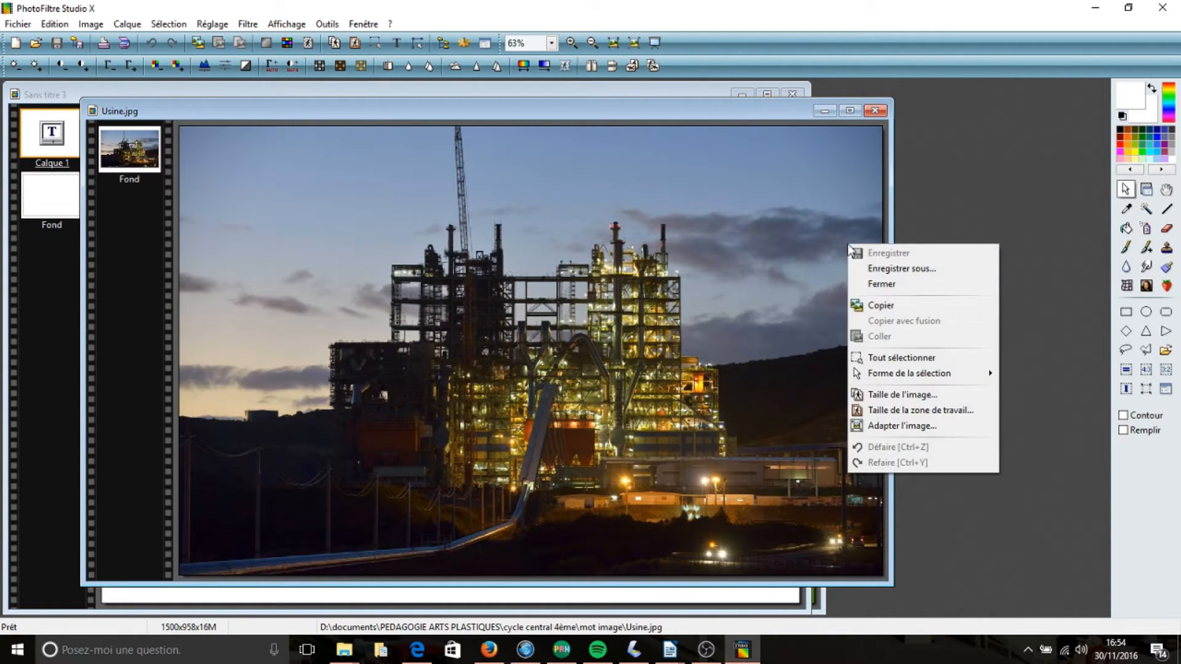
left_click(880, 305)
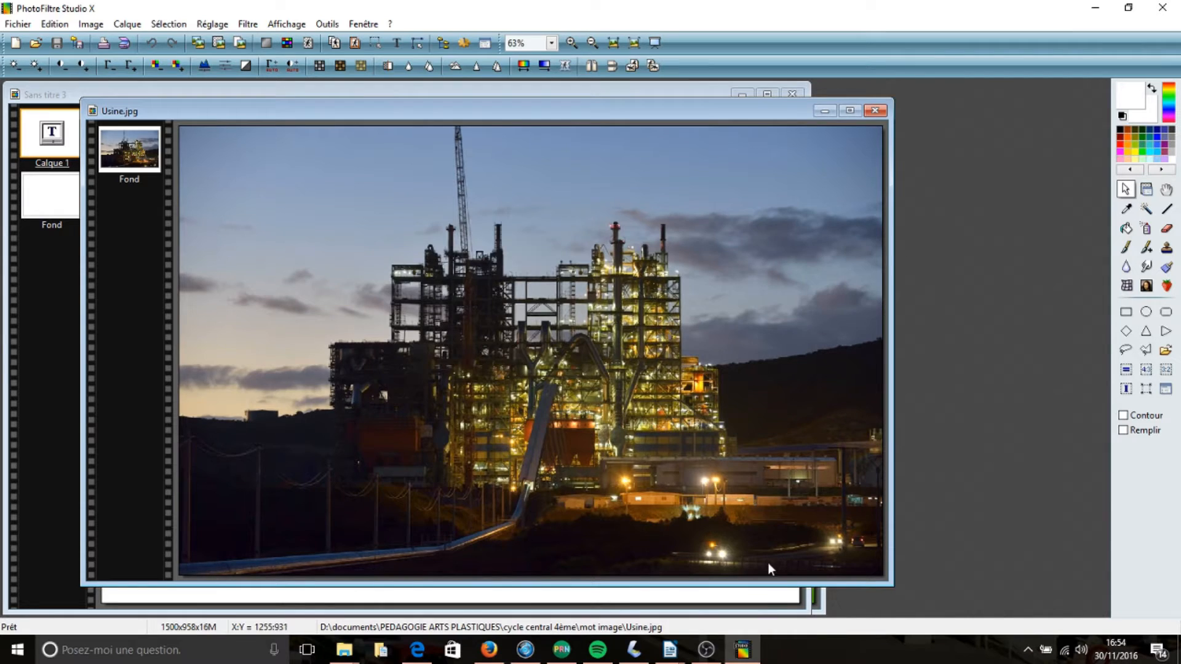
- Paste the factory photo just above the Fond layer of Sans titre 3 and position it behind the "eau" text
left_click(760, 595)
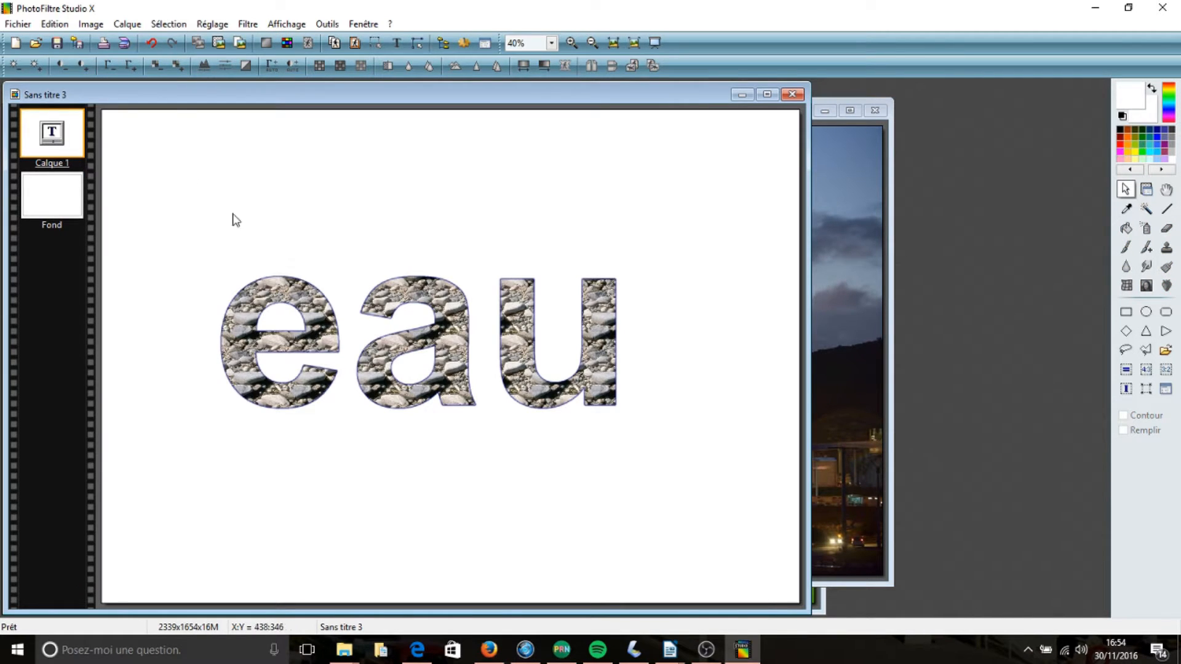
left_click(48, 195)
right_click(155, 169)
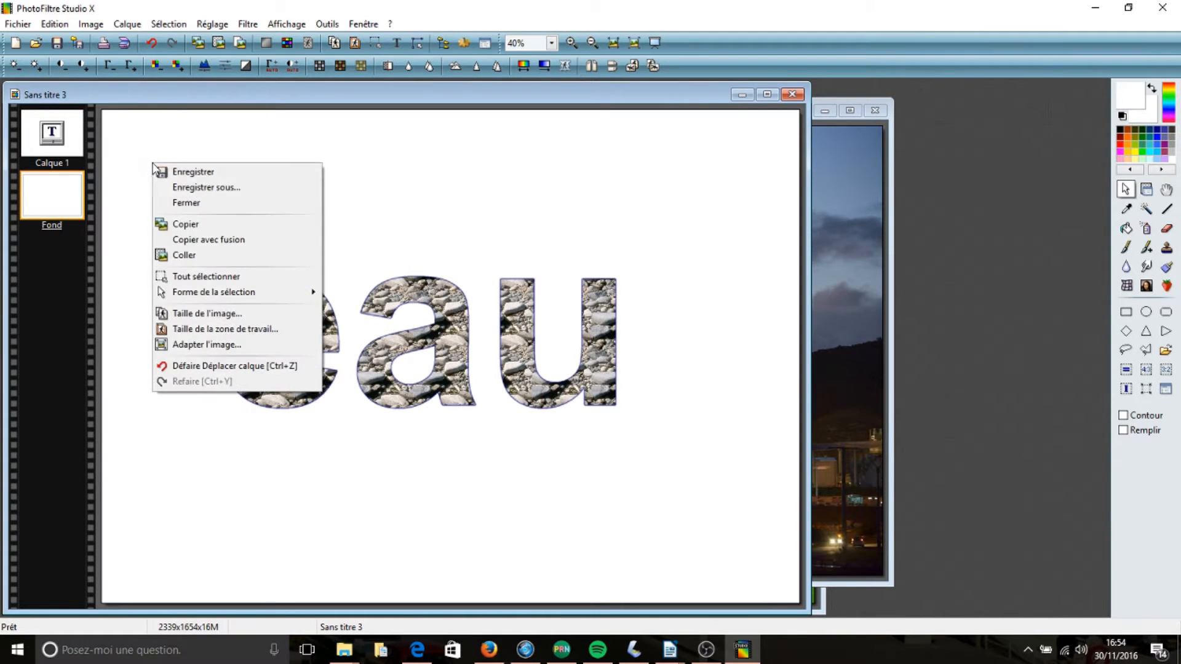
left_click(185, 255)
mouse_move(271, 233)
left_mouse_down()
mouse_move(195, 174)
mouse_move(146, 162)
mouse_move(262, 235)
mouse_move(234, 219)
mouse_move(238, 202)
mouse_move(233, 234)
mouse_move(234, 213)
mouse_move(248, 228)
left_mouse_up()
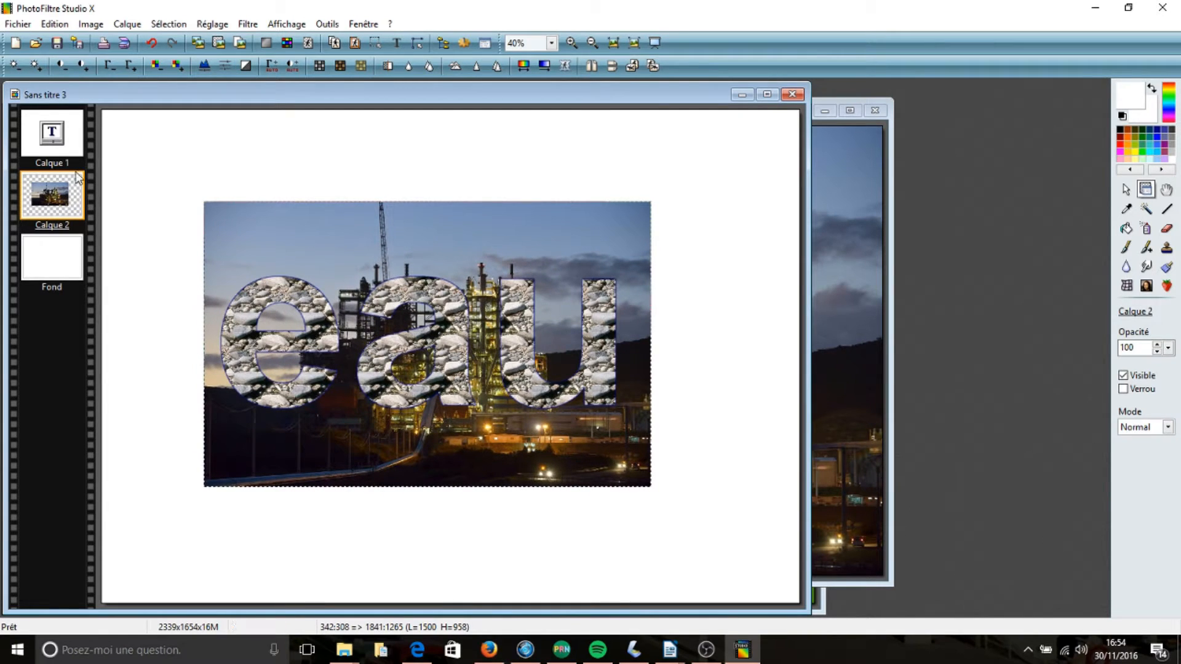
left_click(70, 128)
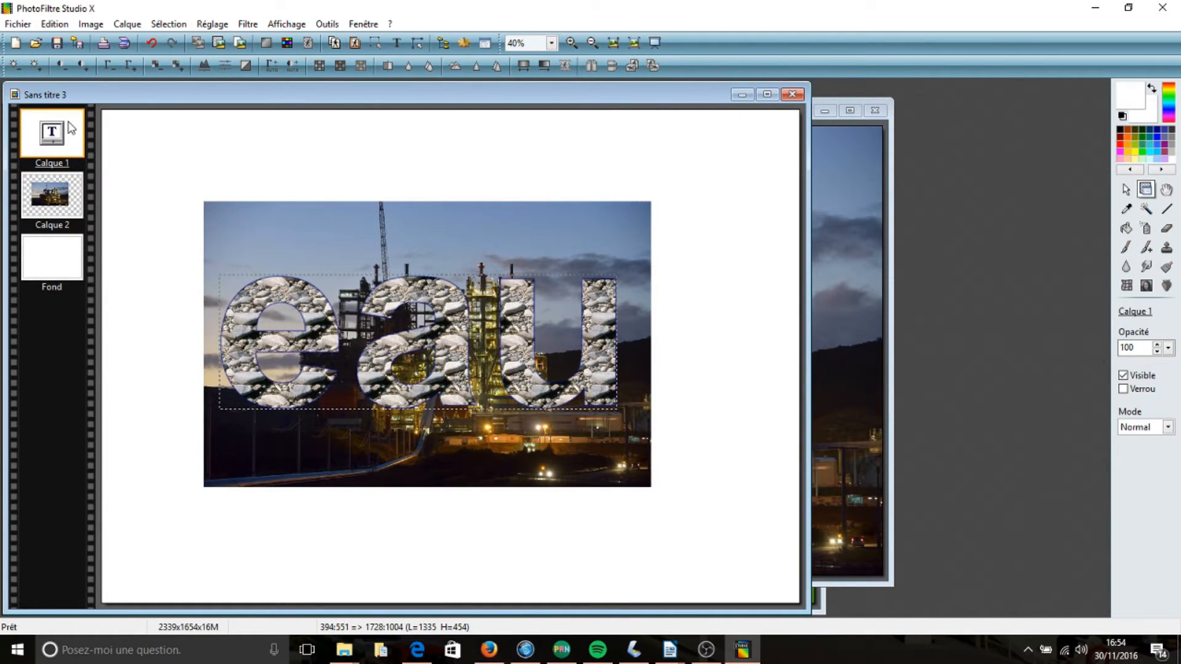
left_click(63, 194)
left_click(61, 246)
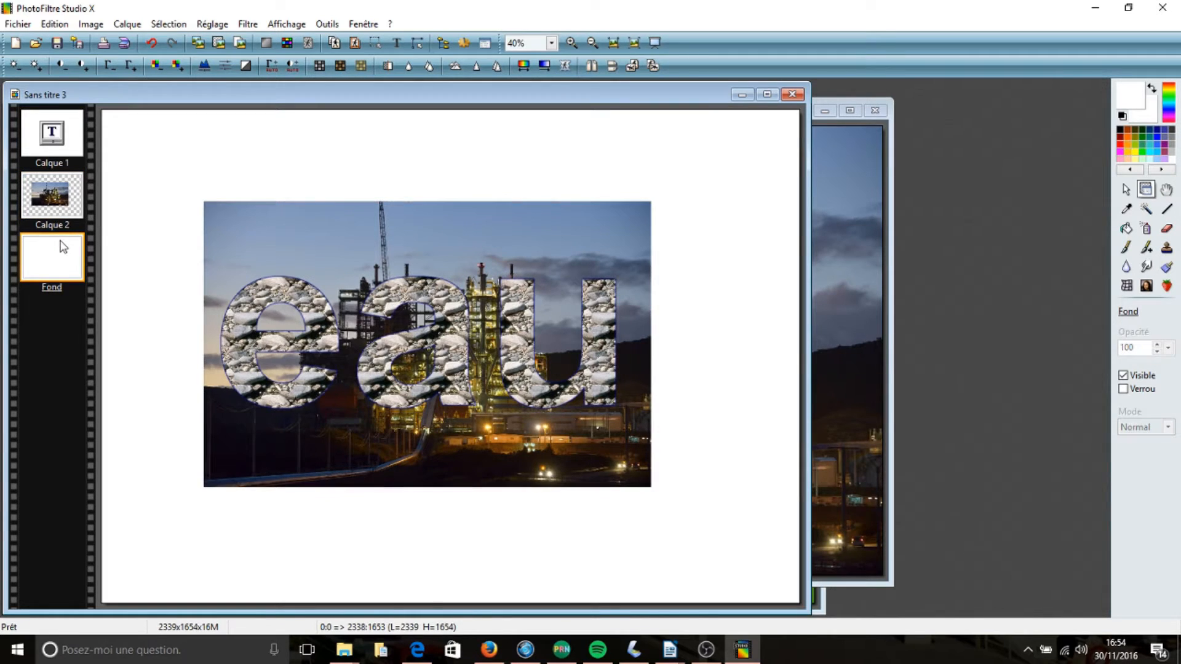
- Enlarge the factory photo layer to about 2632 × 1681 pixels to cover the page, and move the "eau" text slightly down
left_click(287, 218)
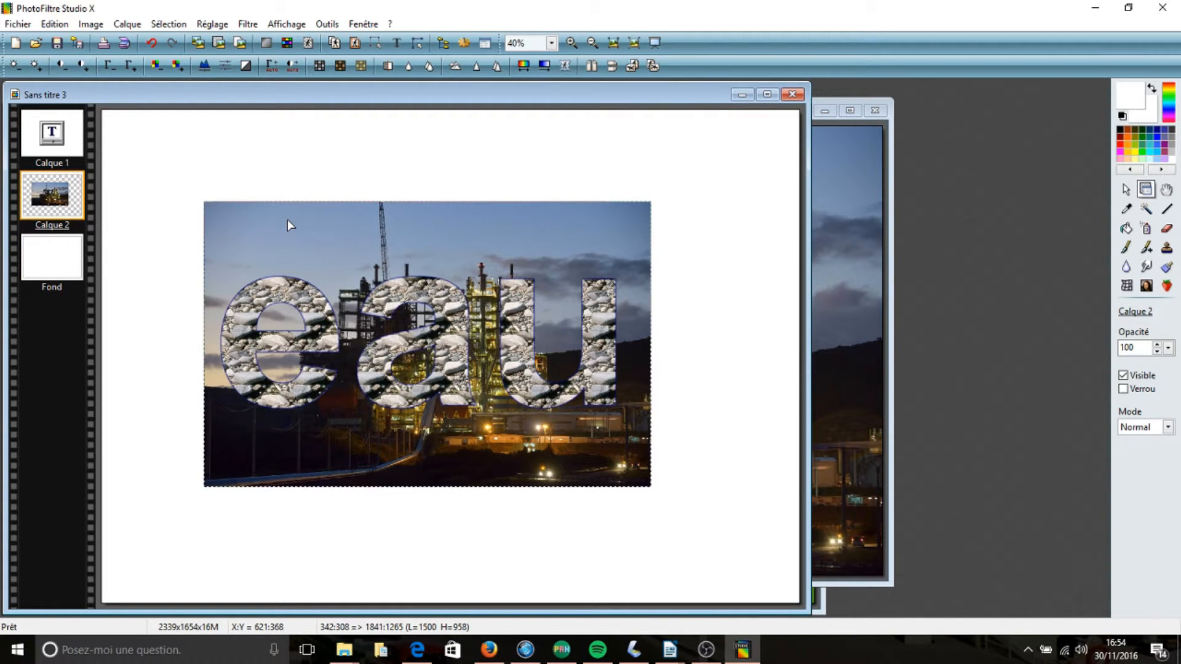
right_click(288, 223)
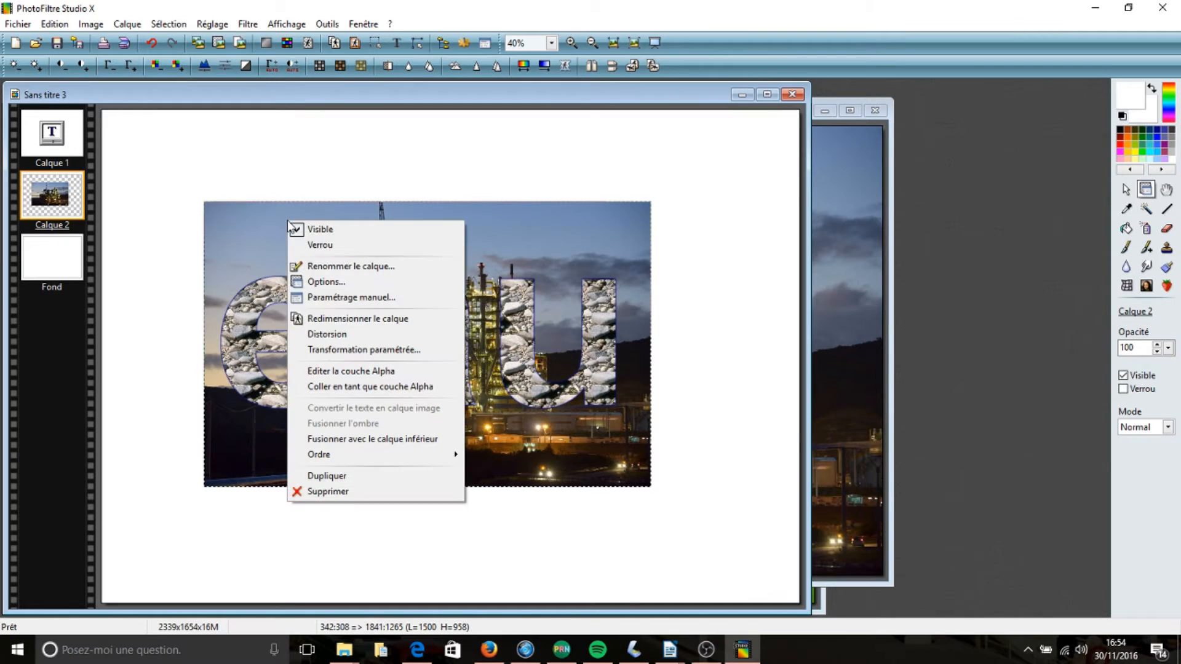
left_click(349, 320)
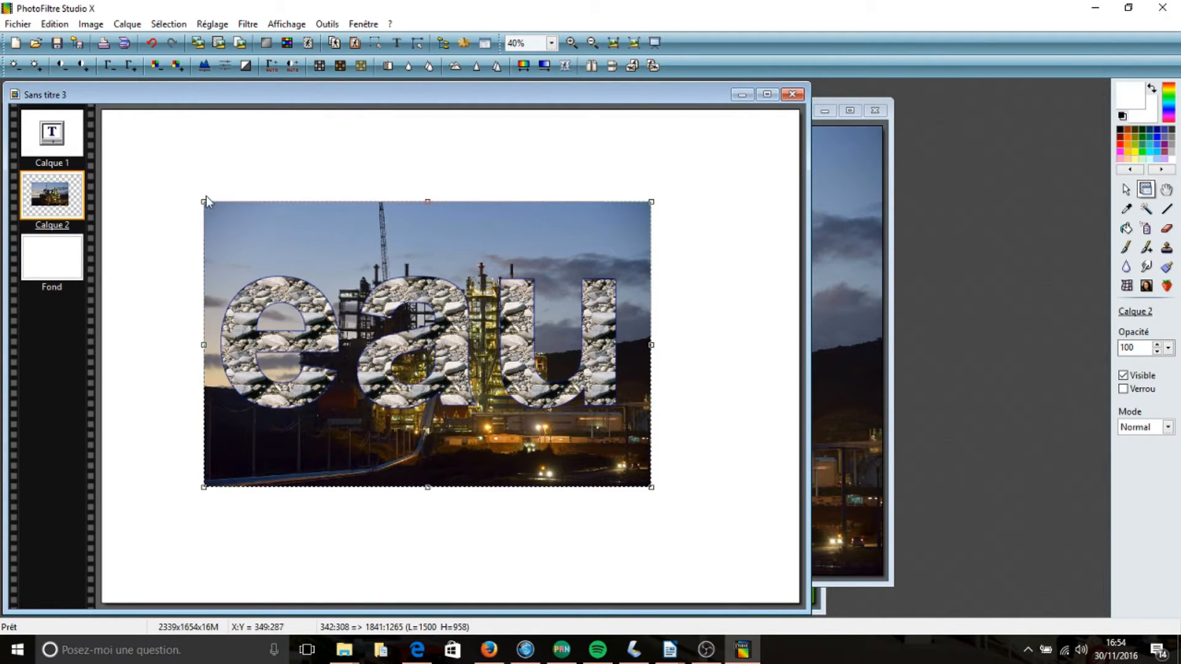
left_click_drag(204, 202, 106, 112)
left_click_drag(652, 487, 801, 635)
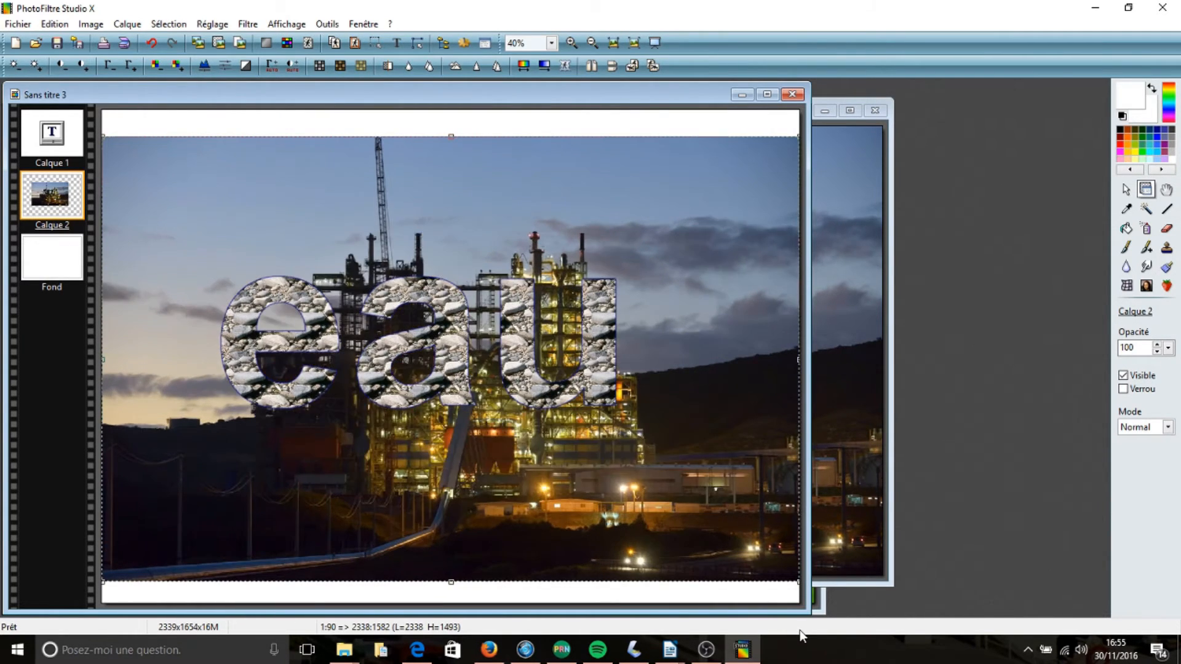
left_click_drag(451, 137, 451, 110)
left_click_drag(483, 587, 478, 610)
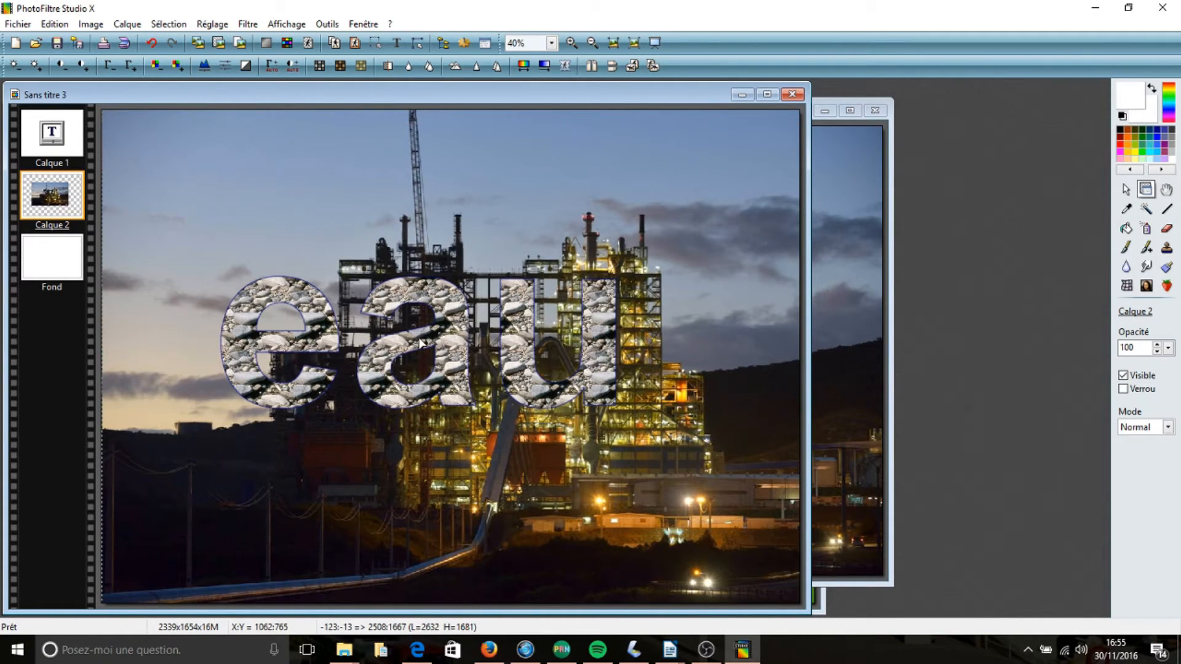
right_click(470, 243)
left_click(485, 252)
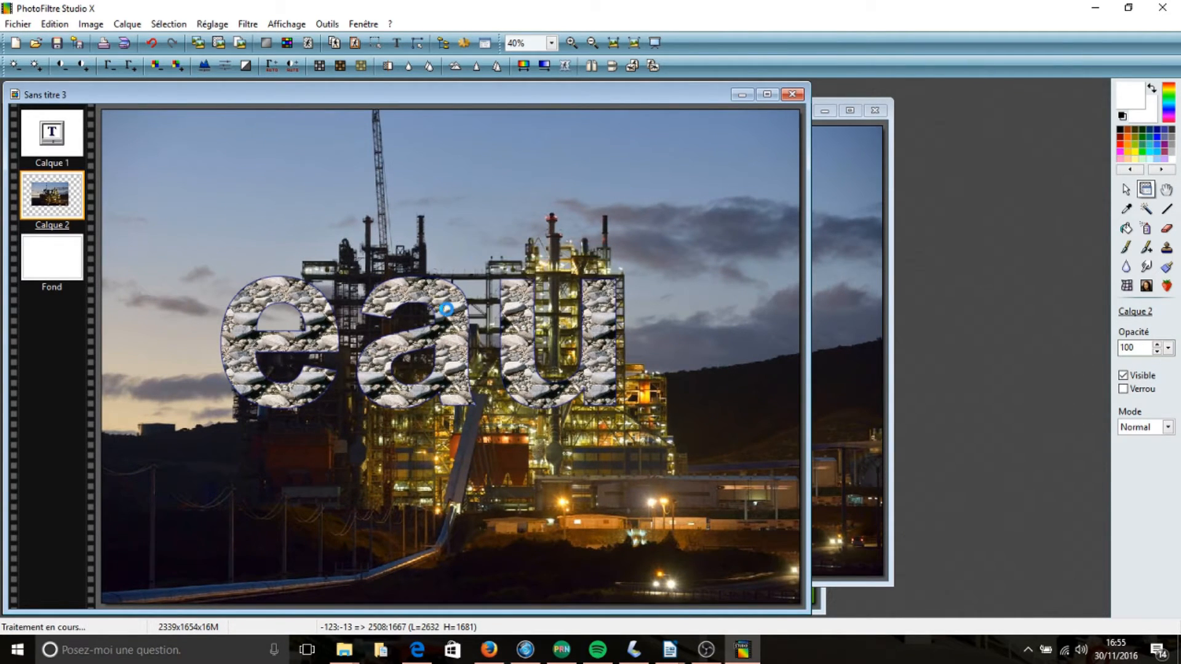
left_click_drag(447, 308, 444, 358)
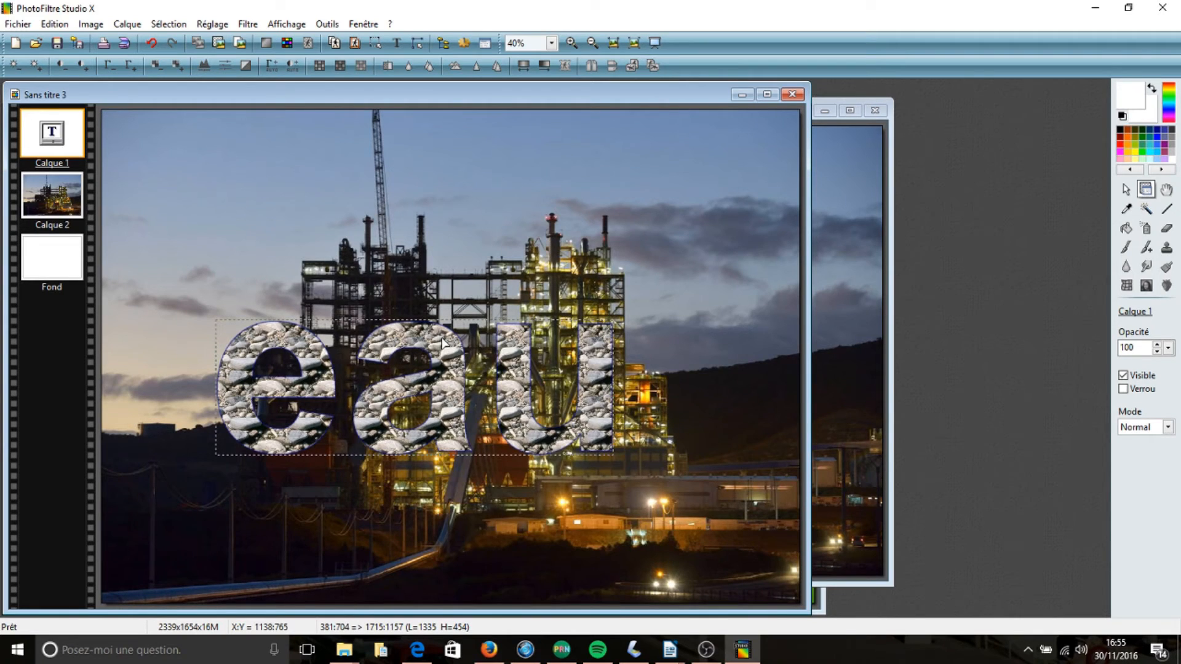
- Convert the "eau" text into a selection and move the selection outline below the word, over the lower part of the factory photo
right_click(444, 343)
double_click(423, 336)
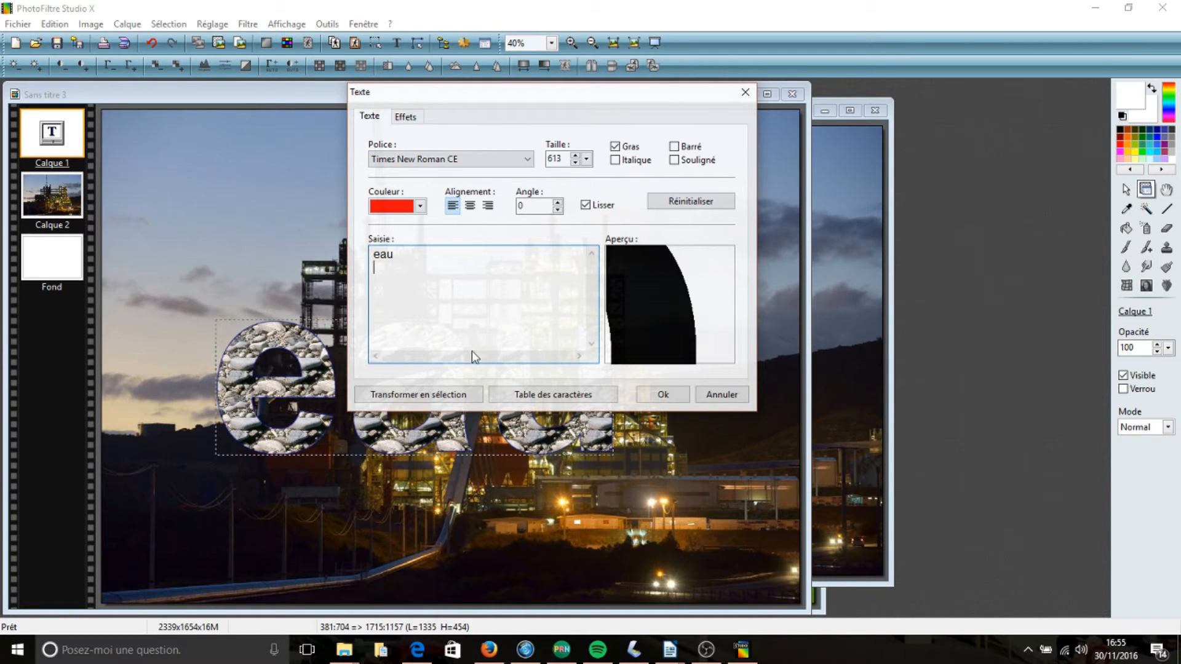
left_click(446, 395)
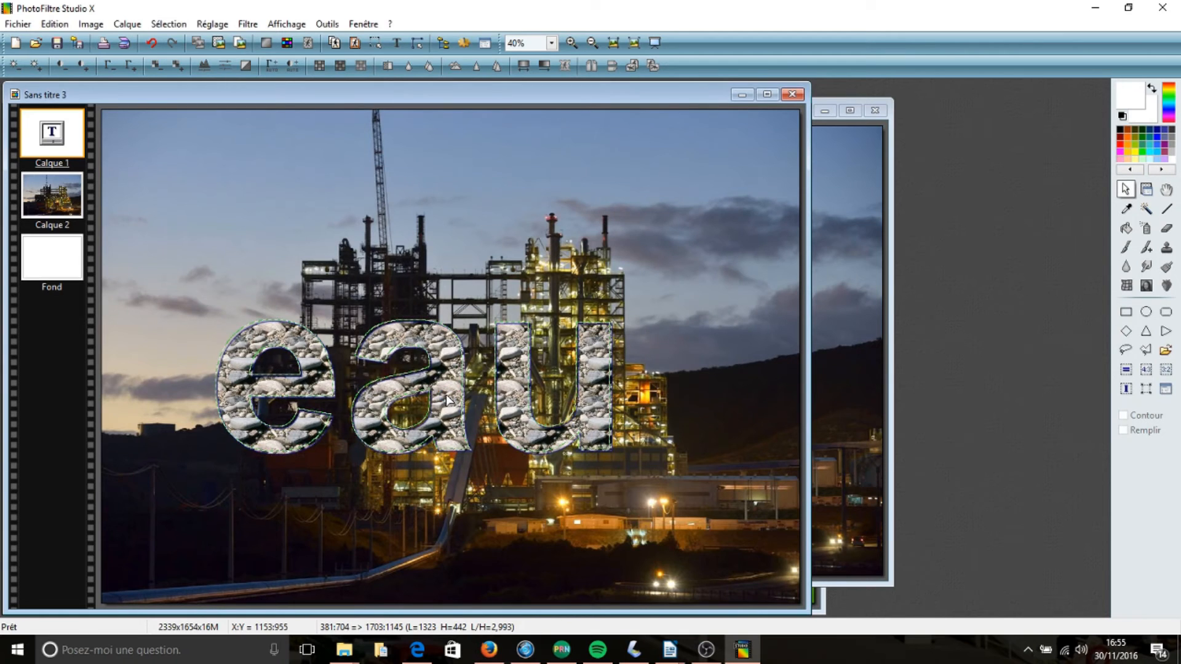
right_click(442, 353)
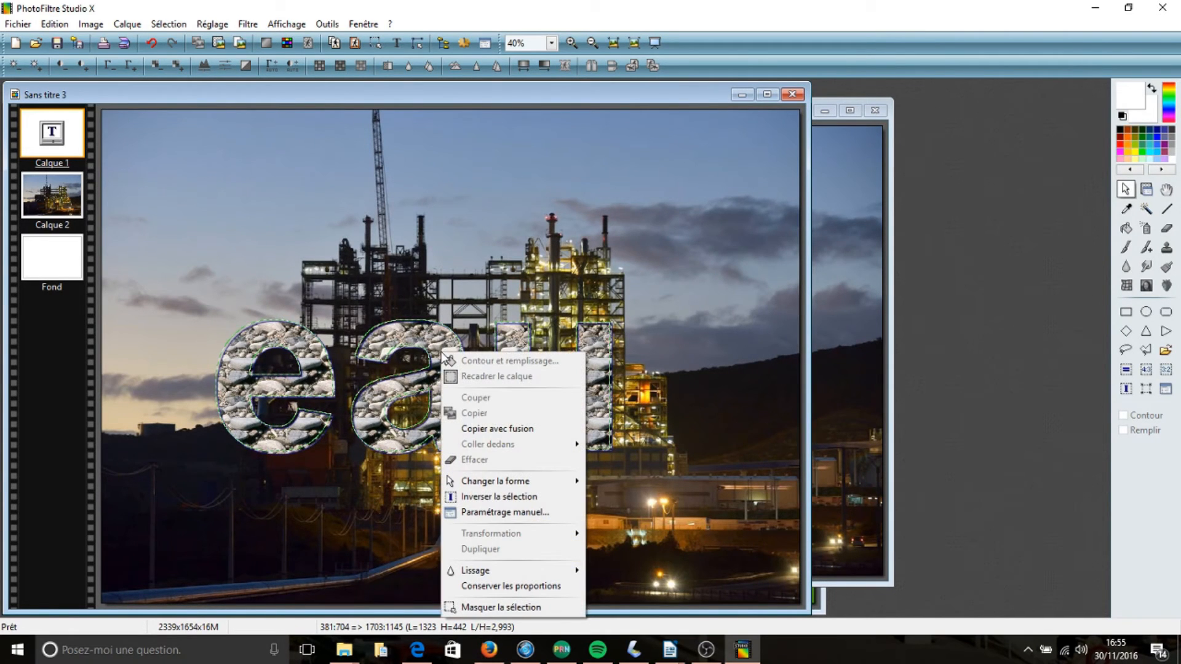
left_click(419, 335)
left_click_drag(419, 335, 537, 475)
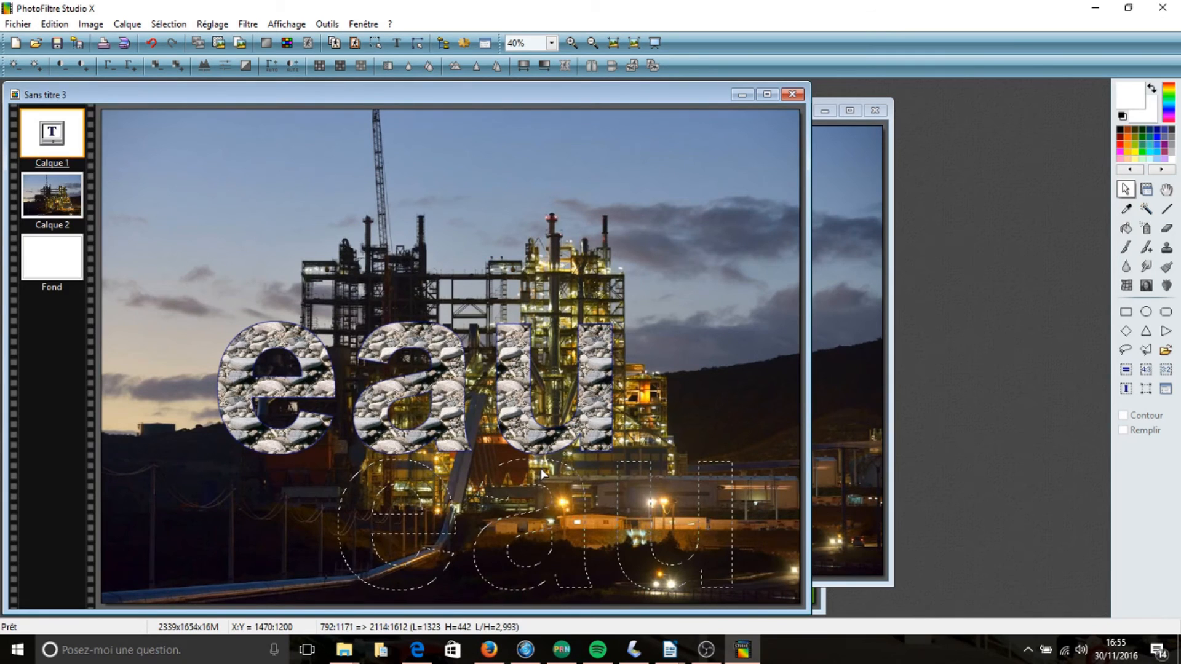
- Copy the "eau"-shaped selection from the factory photo layer Calque 2 and paste it as a new layer
left_click(60, 200)
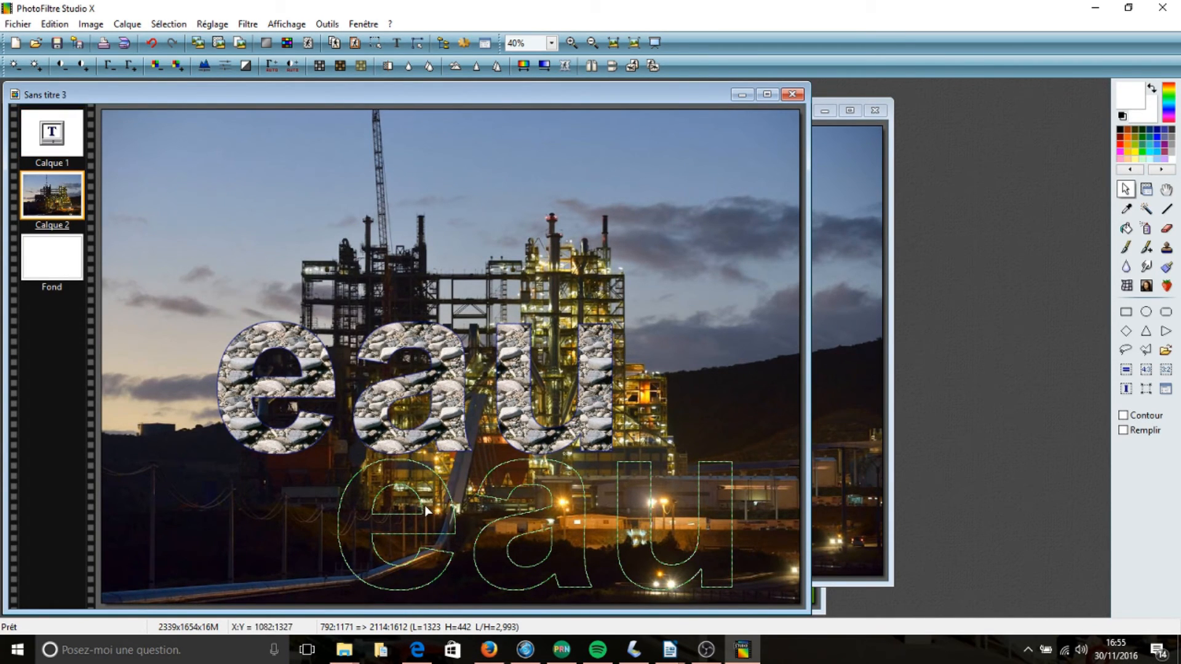
right_click(498, 482)
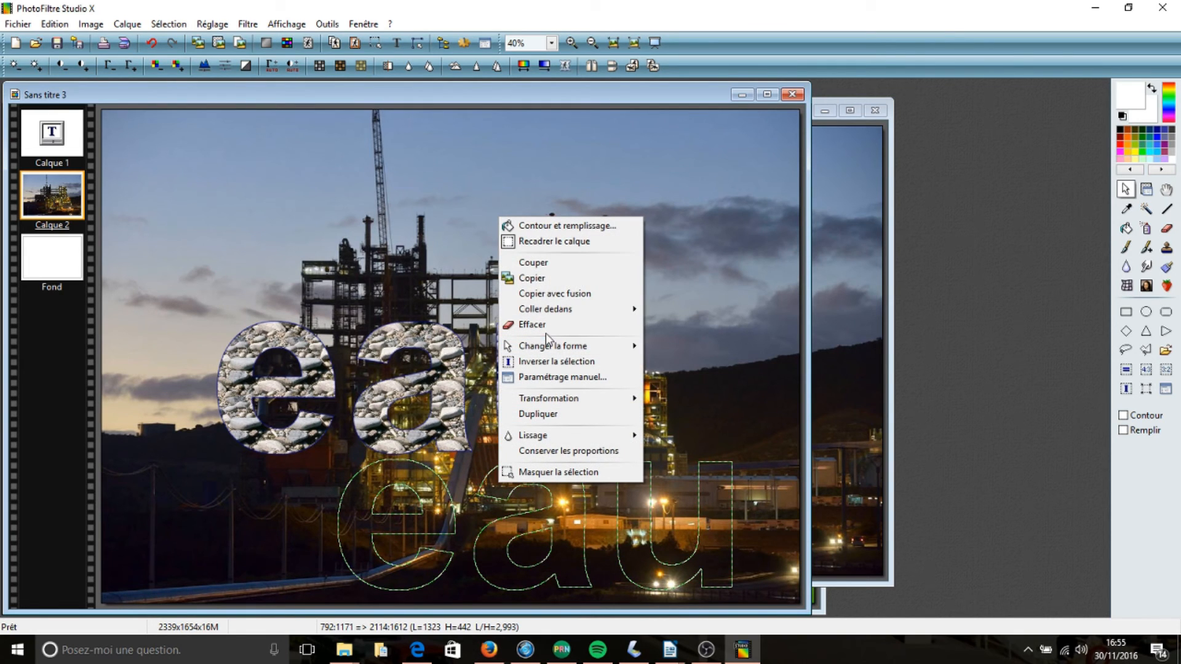
left_click(538, 279)
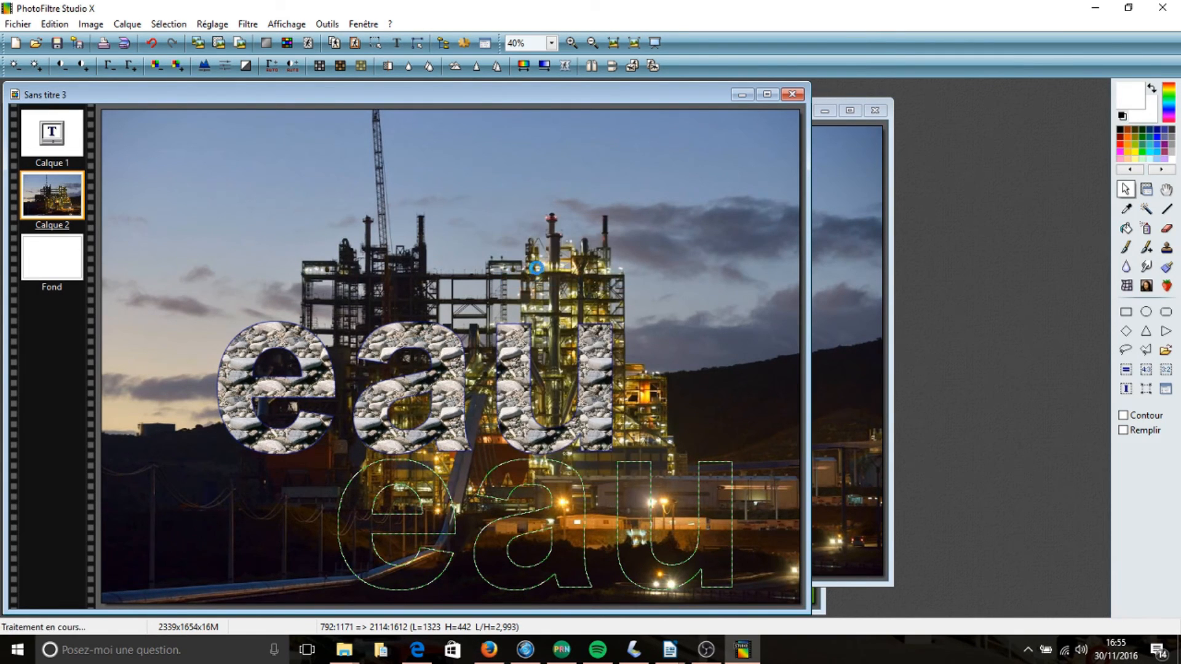
right_click(491, 156)
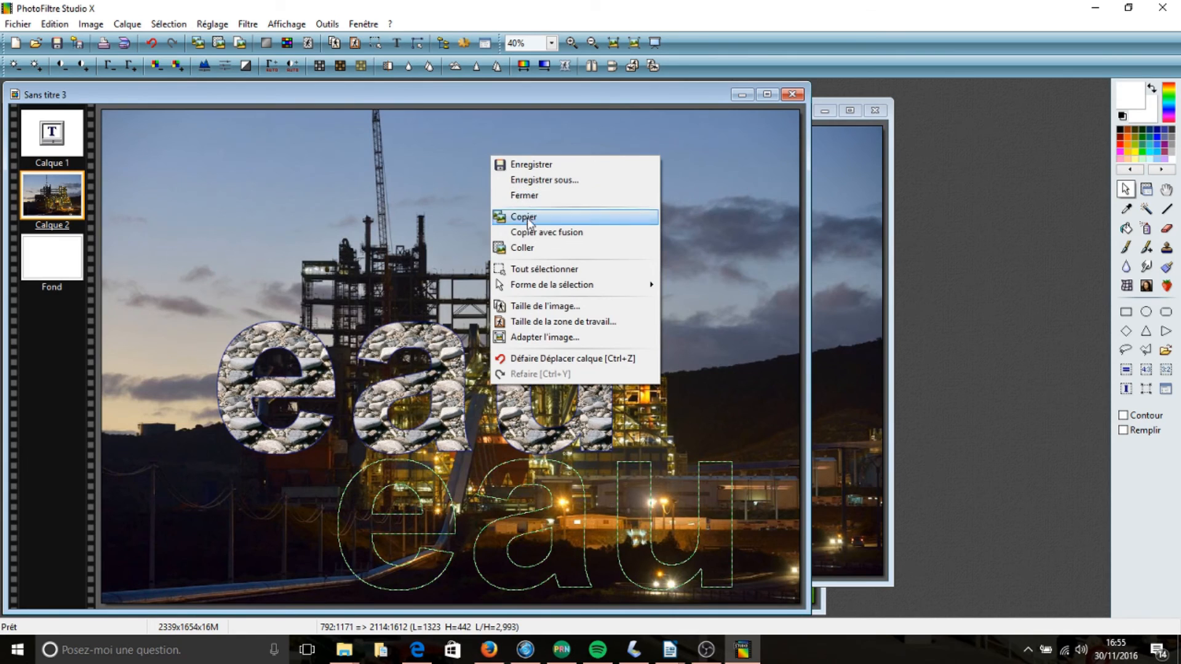
left_click(530, 247)
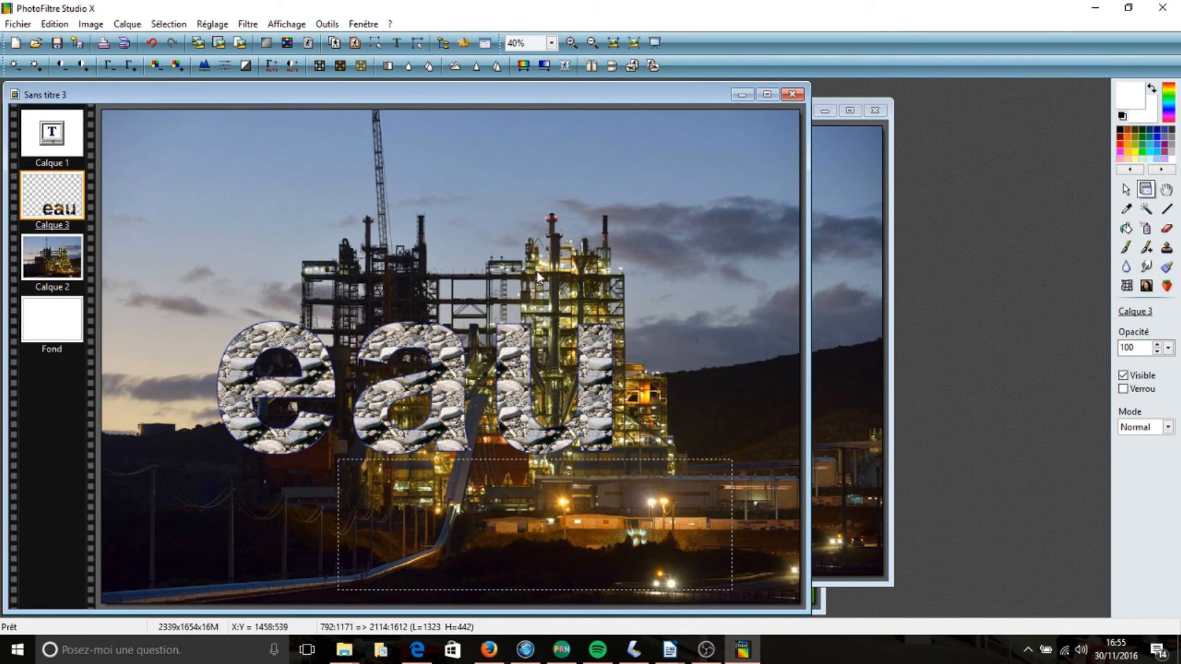
- Move the photo-filled "eau" above the stone-textured "eau" and realign the factory photo to cover the page
left_click_drag(543, 496, 543, 442)
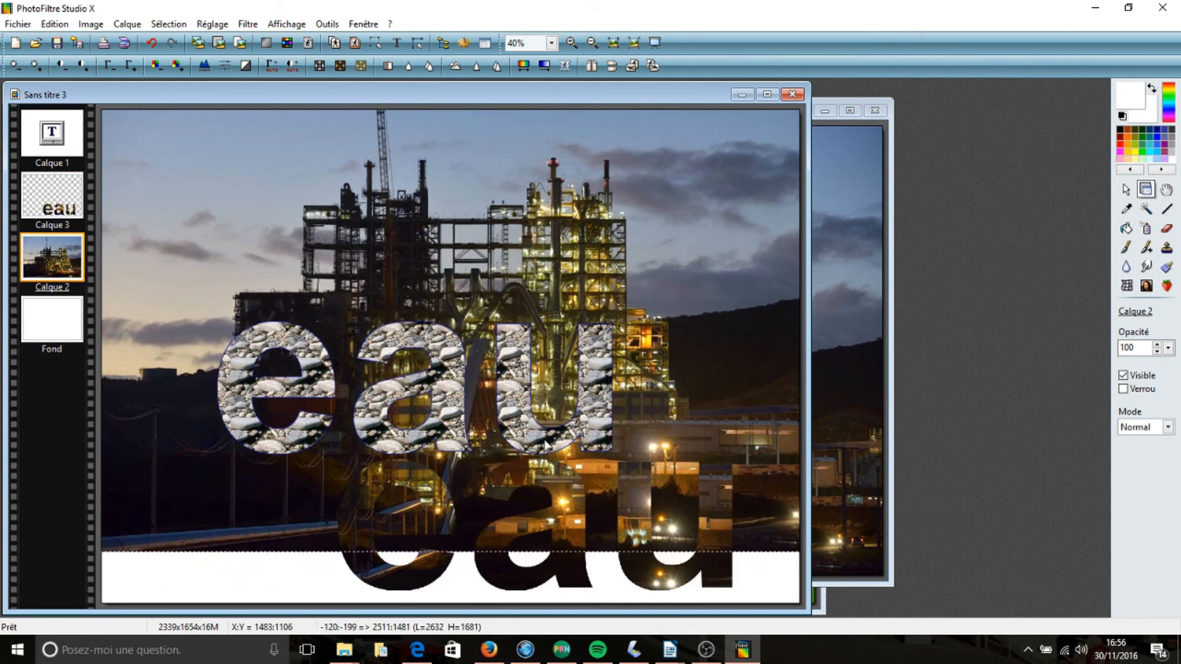
left_click(545, 528)
left_click_drag(545, 528, 316, 207)
left_click_drag(387, 515, 389, 564)
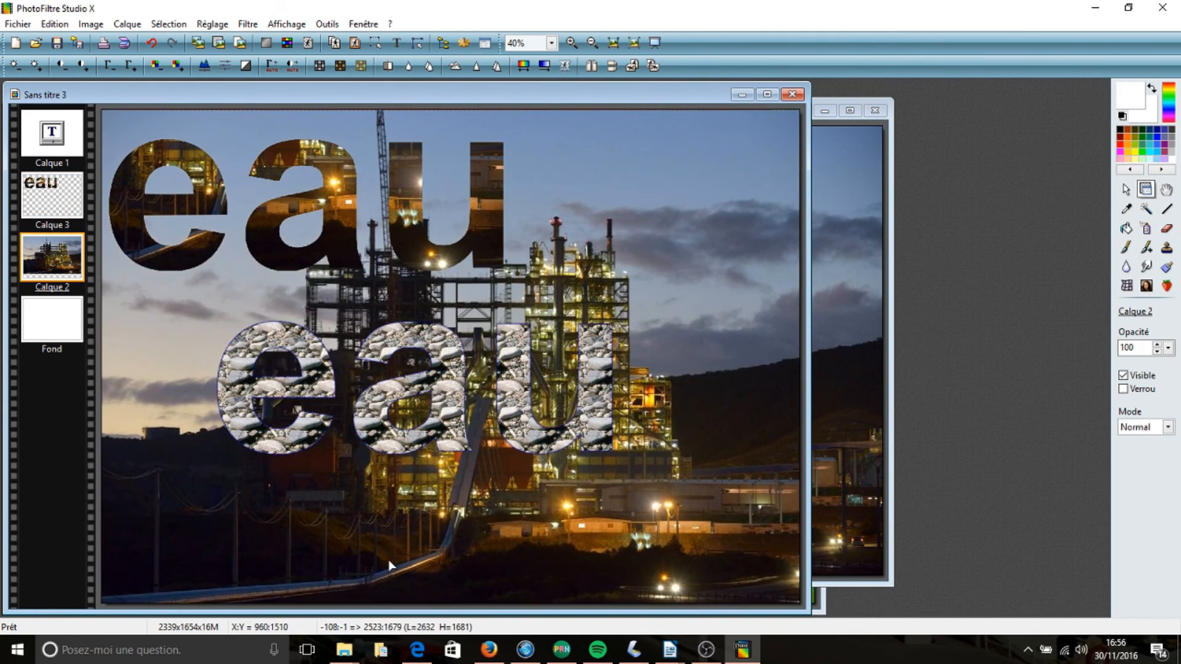
left_click_drag(423, 363, 490, 358)
left_click_drag(453, 255, 620, 260)
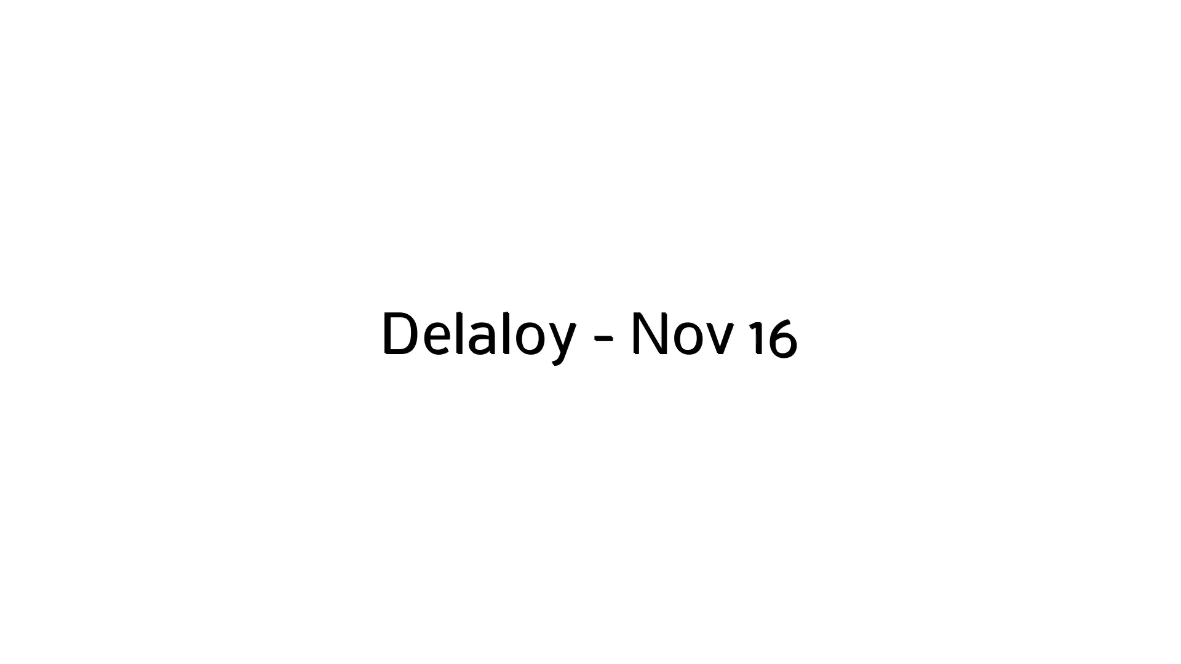